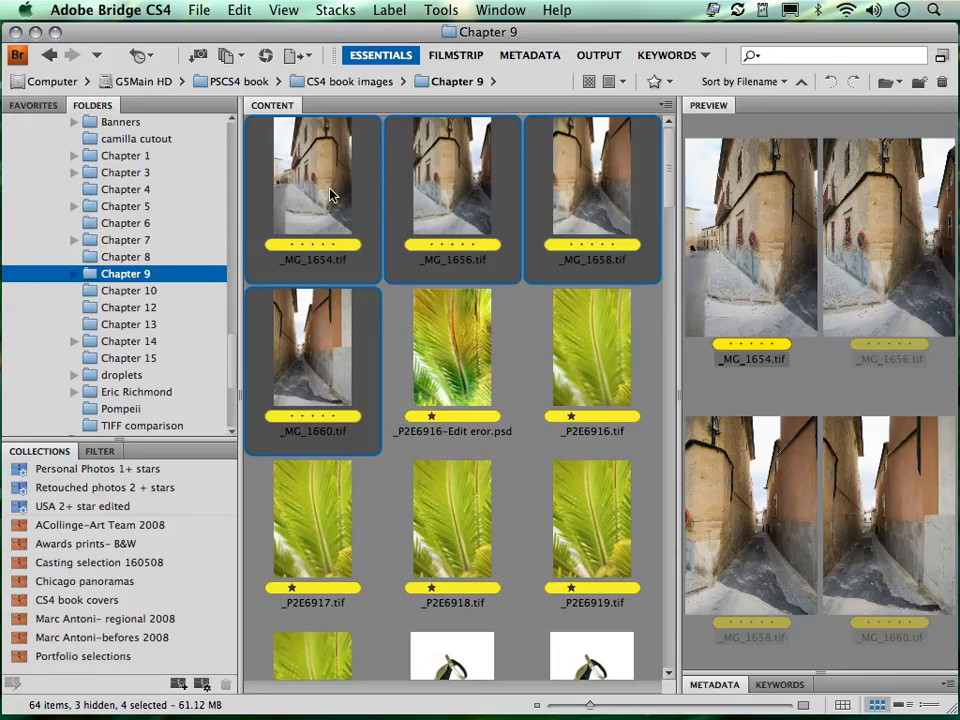
click(440, 11)
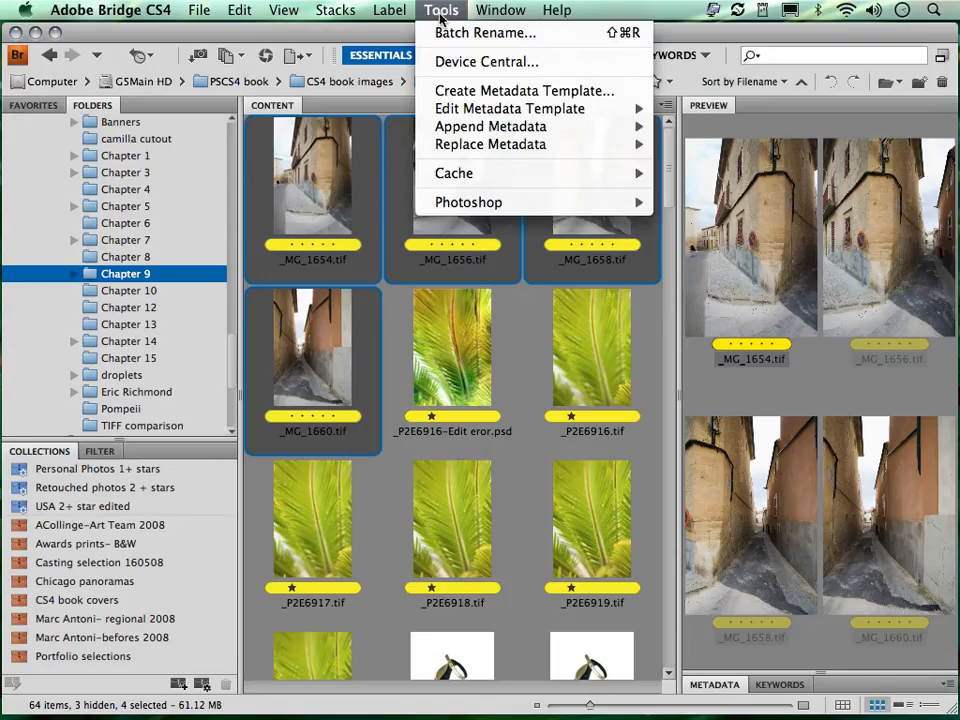
mouse_move(620, 202)
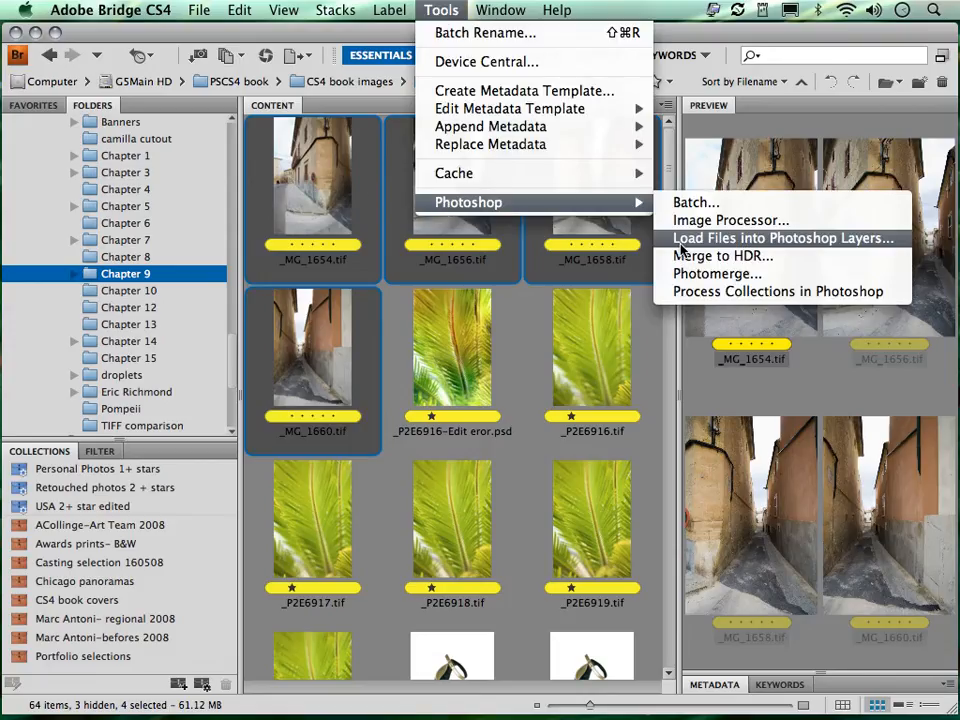
click(703, 274)
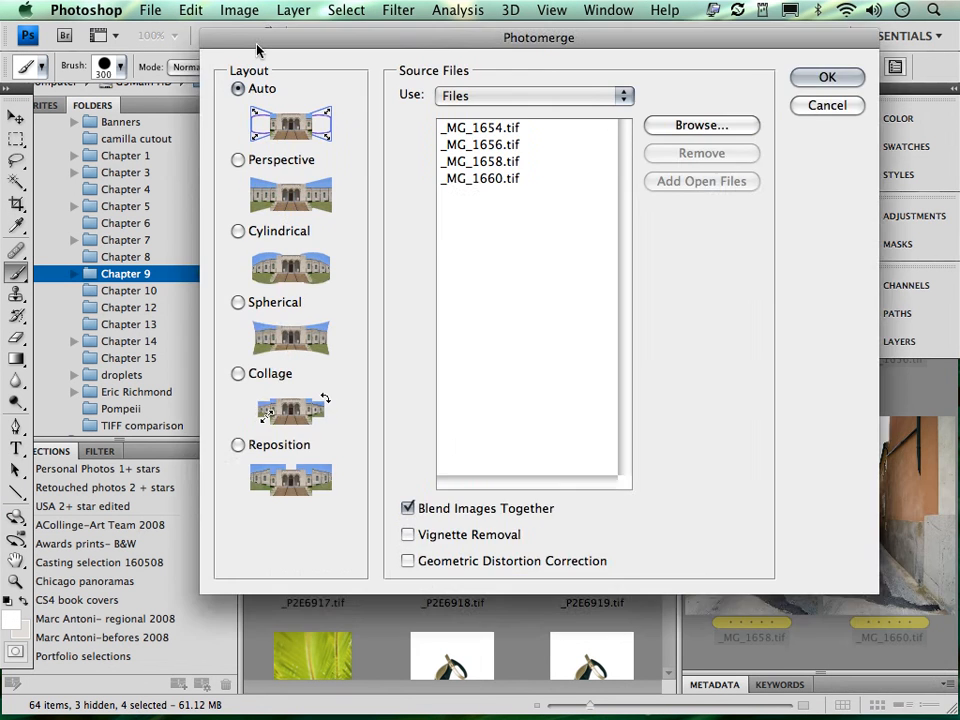
drag(257, 49, 130, 77)
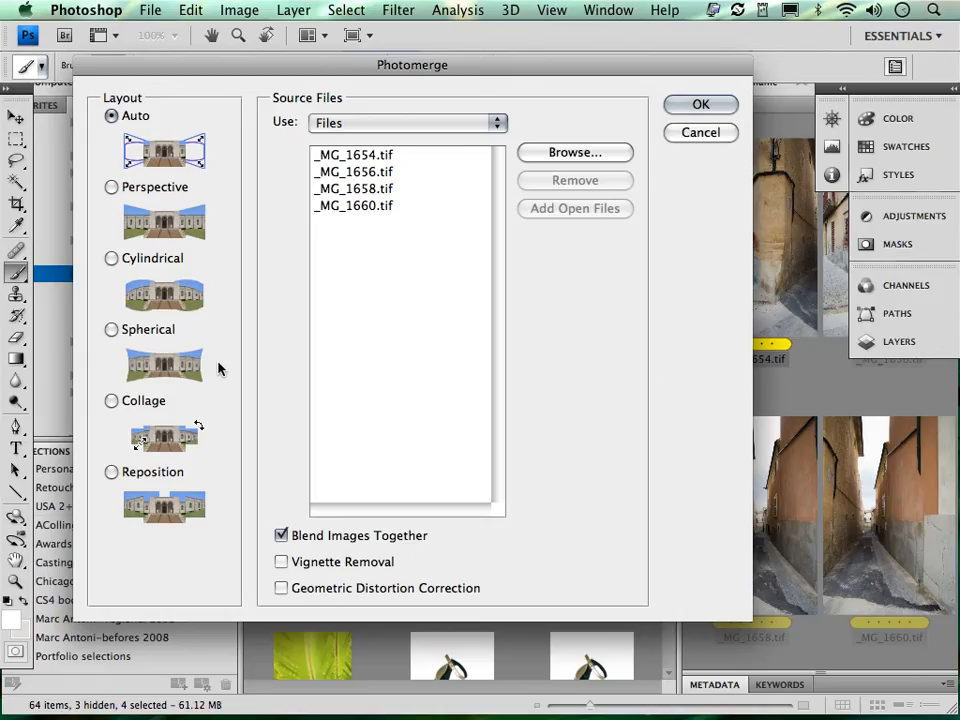
click(689, 134)
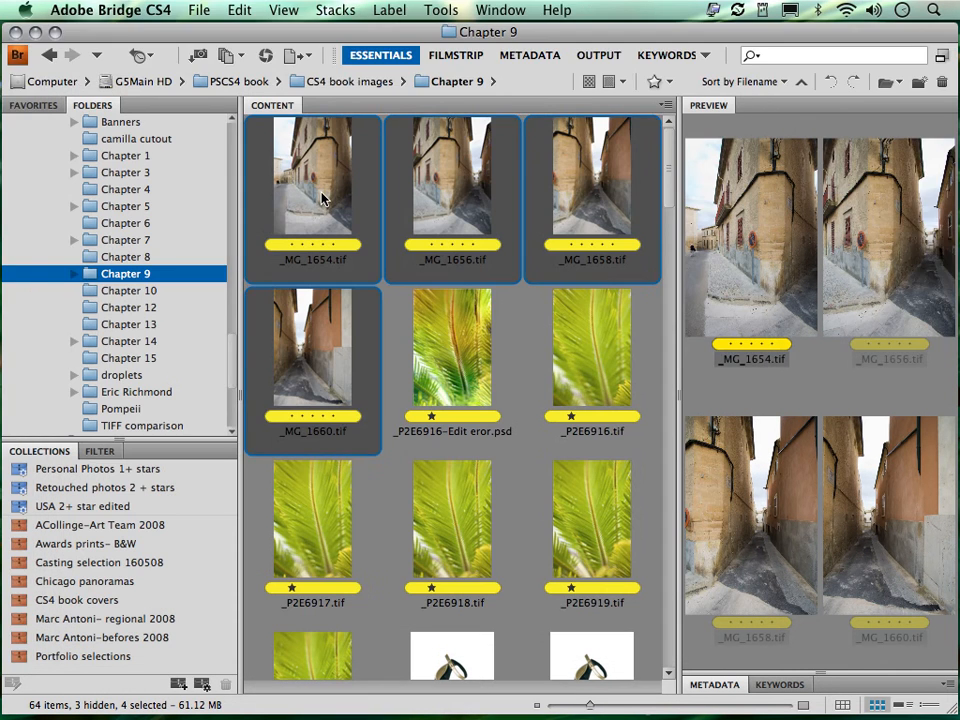
Open the four selected street photos in Photoshop and tile their windows side by side in vertical columns.
double_click(321, 197)
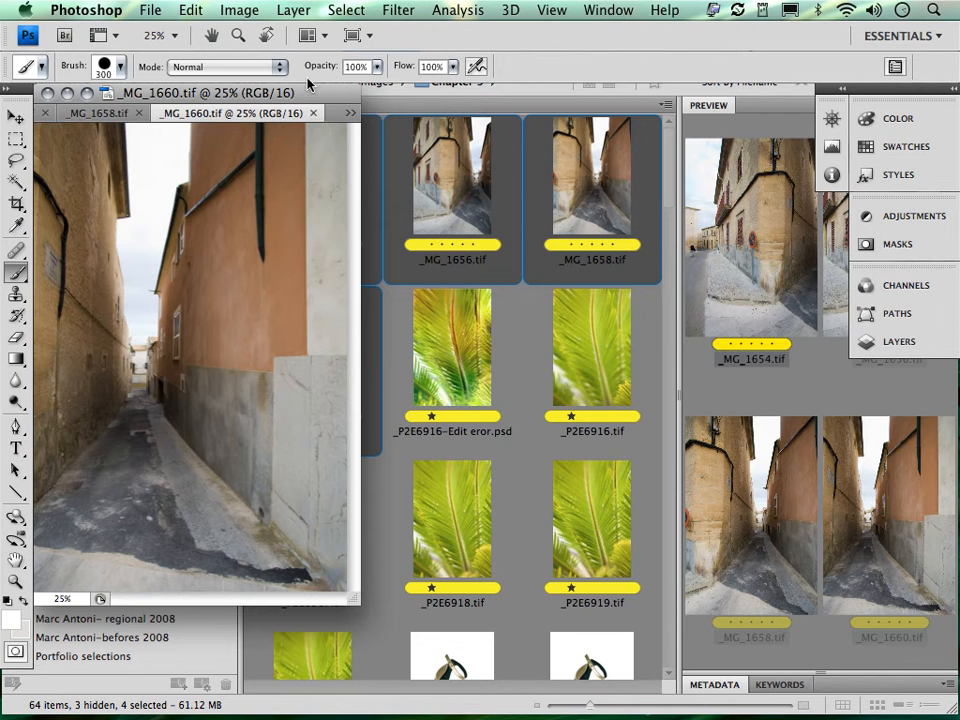
click(323, 40)
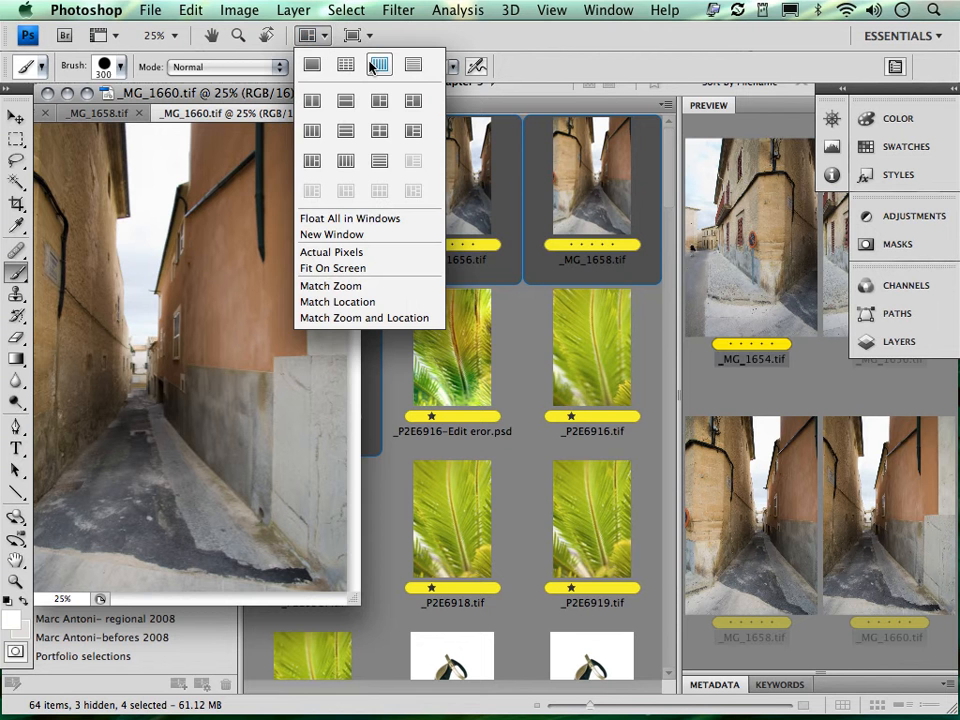
click(376, 63)
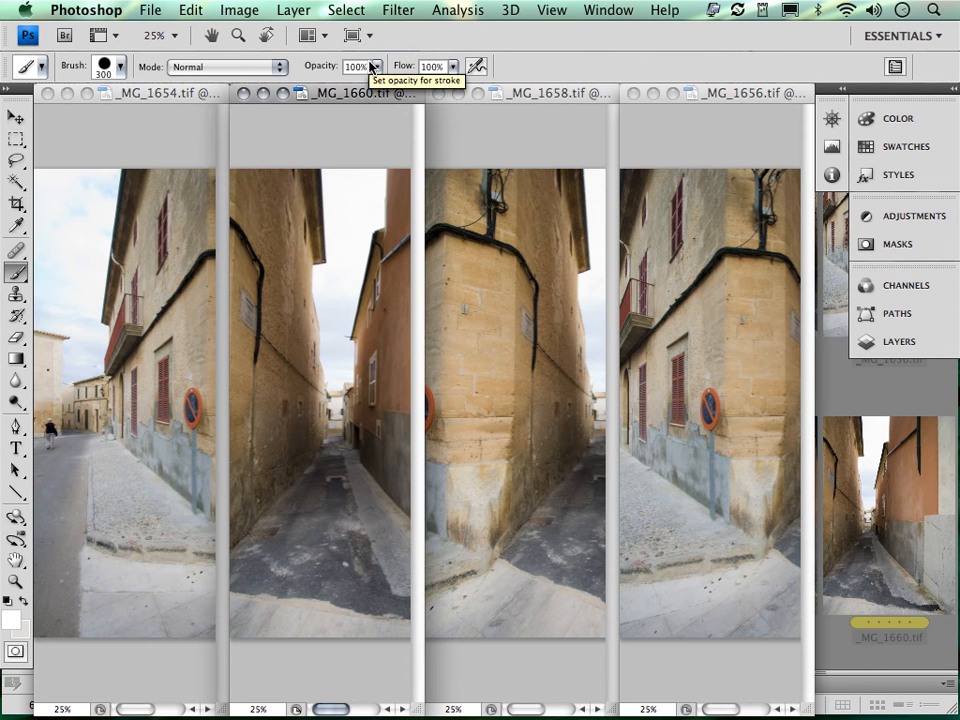
click(158, 11)
mouse_move(184, 406)
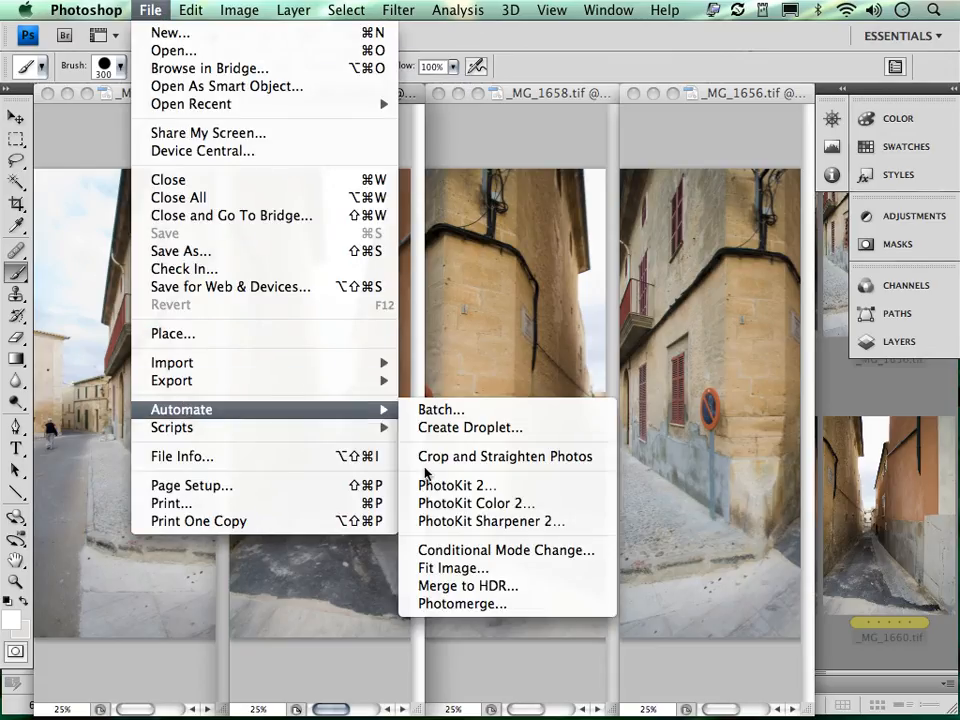
click(463, 604)
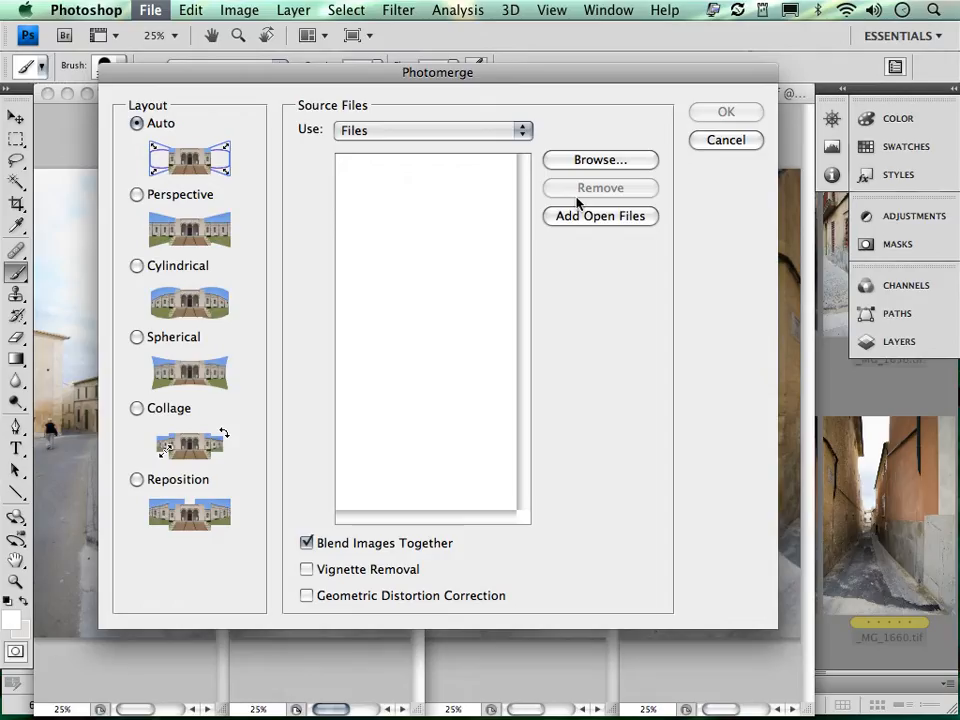
click(585, 218)
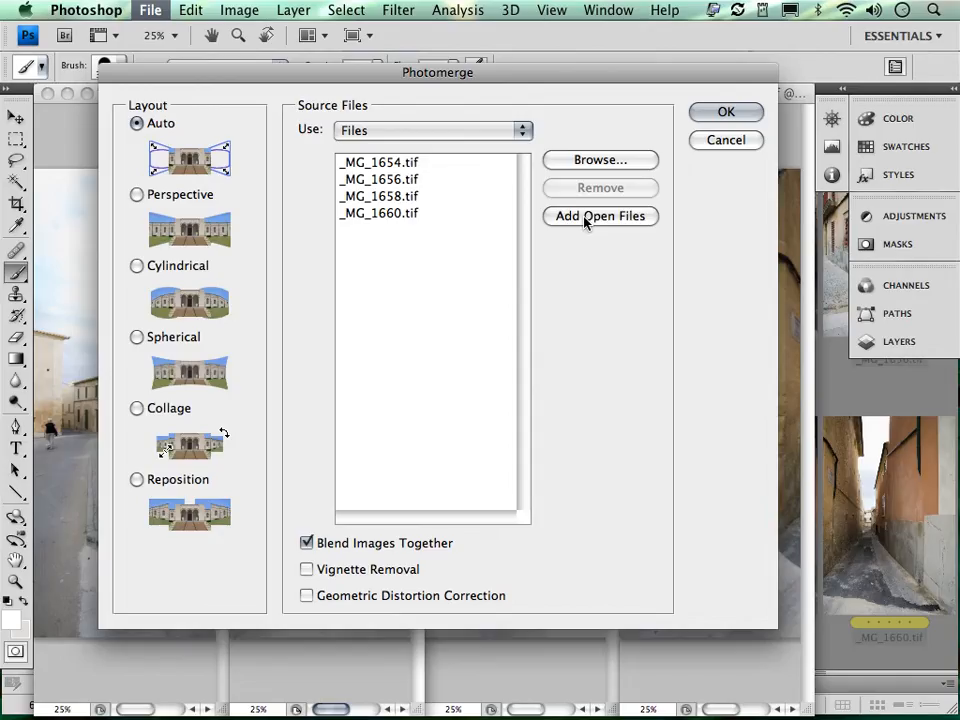
click(729, 142)
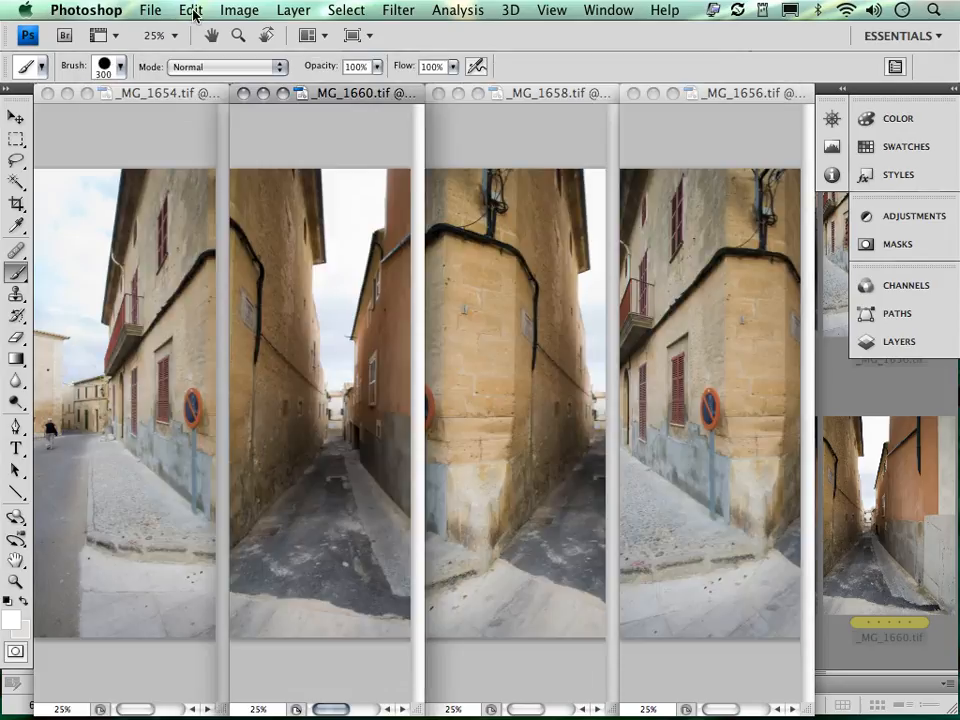
Load the four open photos into a stack as layers of one new document and show its layer list.
click(155, 14)
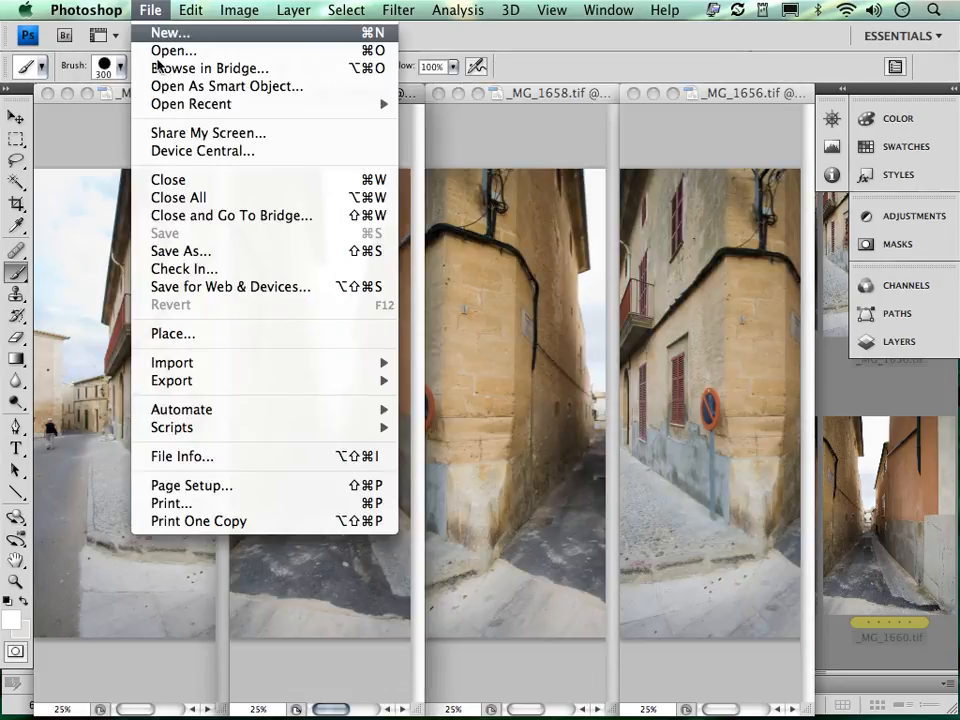
mouse_move(178, 438)
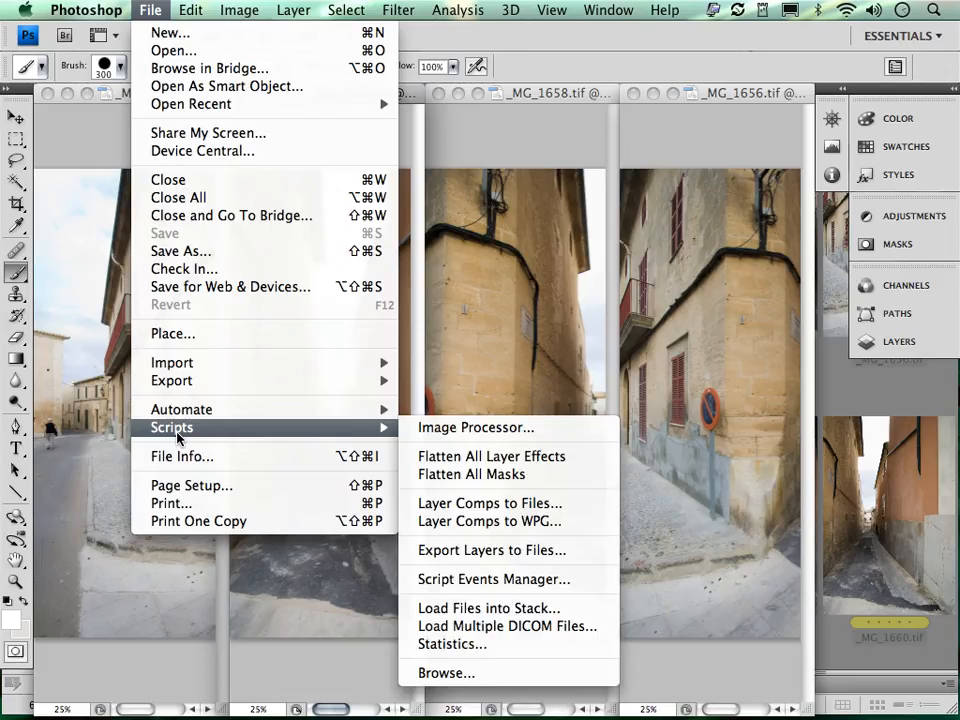
click(522, 608)
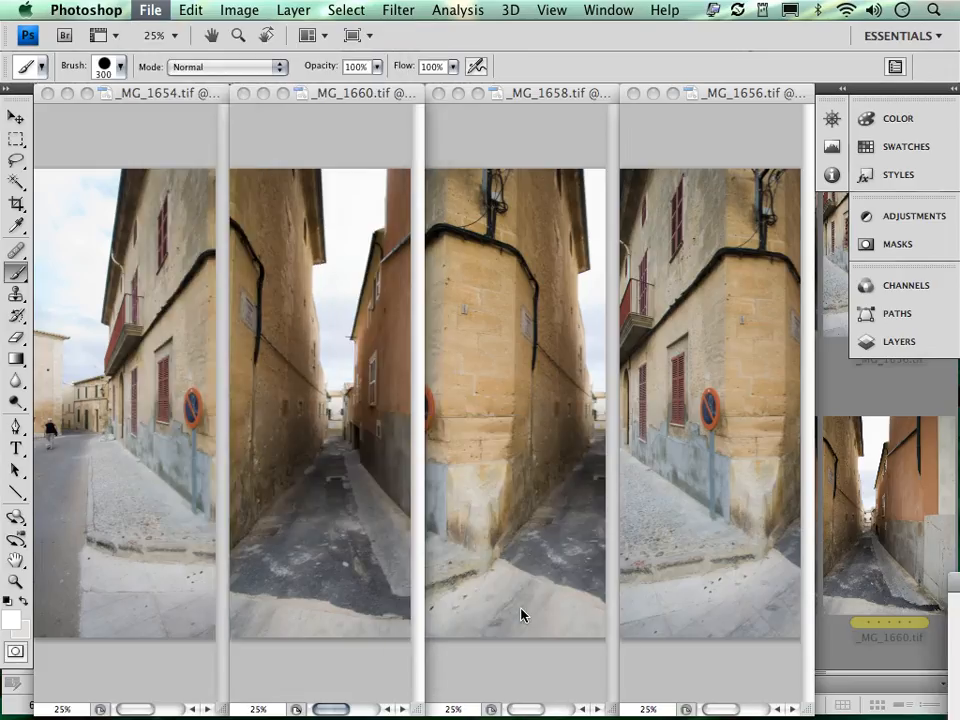
drag(405, 380, 333, 186)
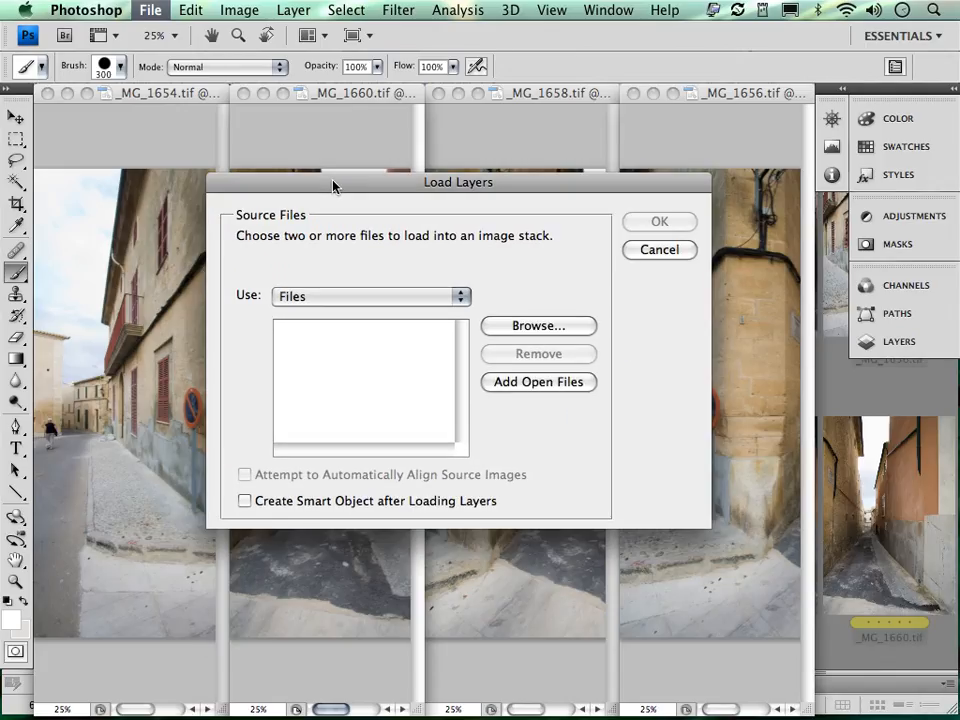
click(531, 386)
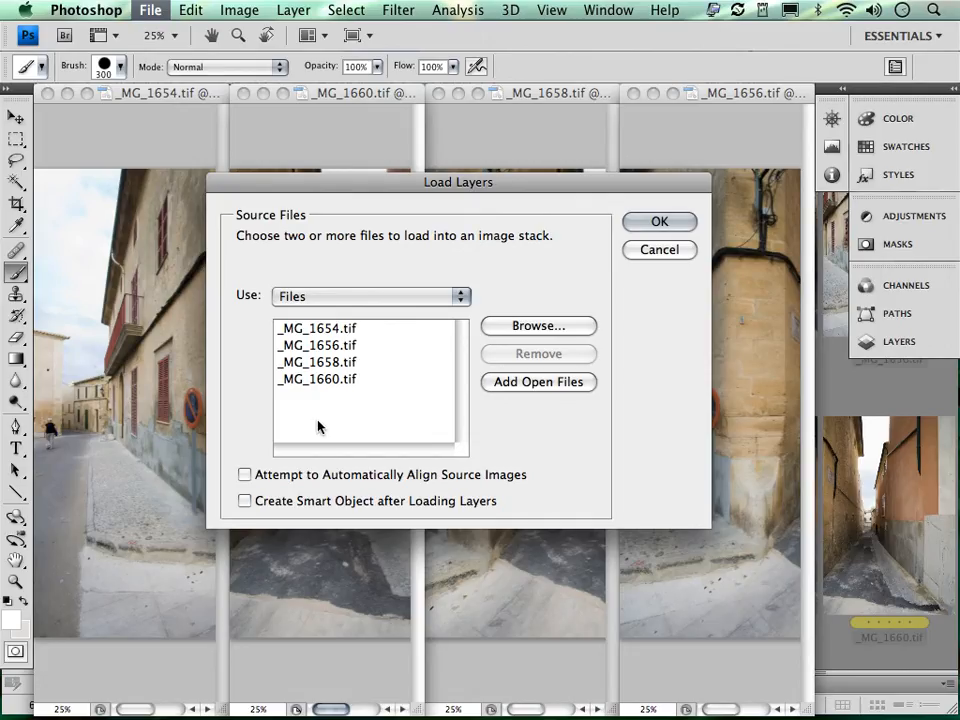
click(658, 222)
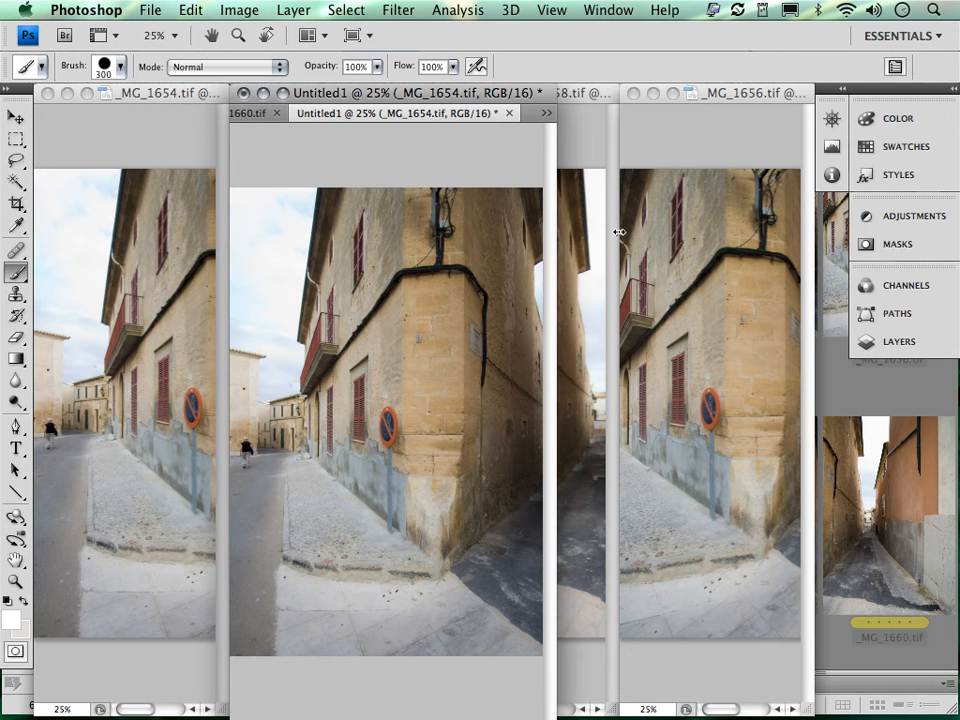
click(884, 342)
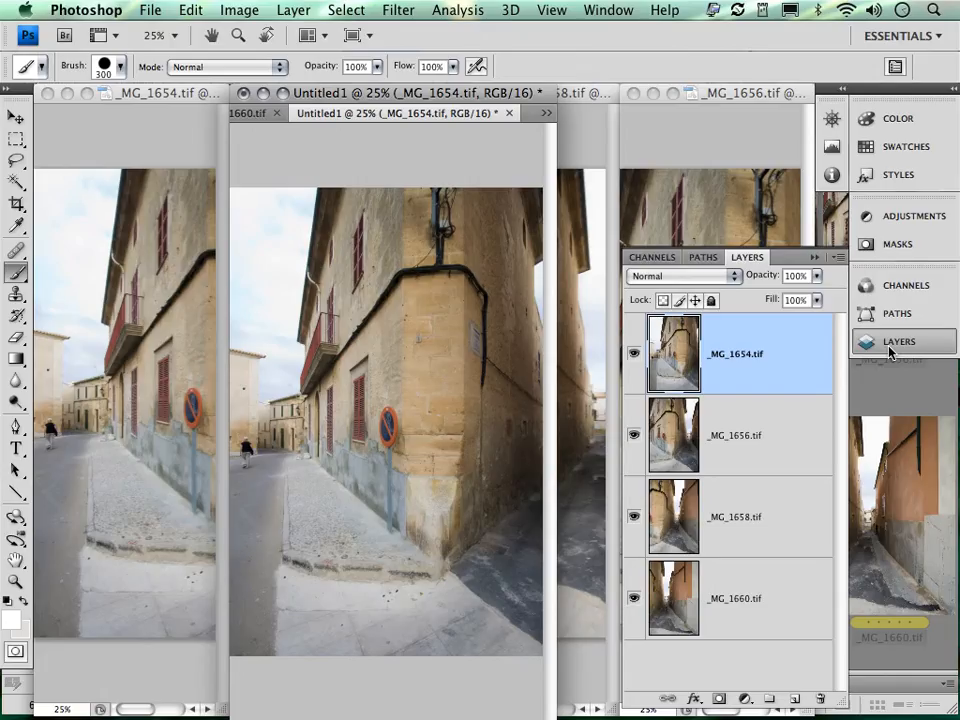
Close the four original photos, keeping only the layered document, and show it in full screen mode with the menu bar.
click(276, 113)
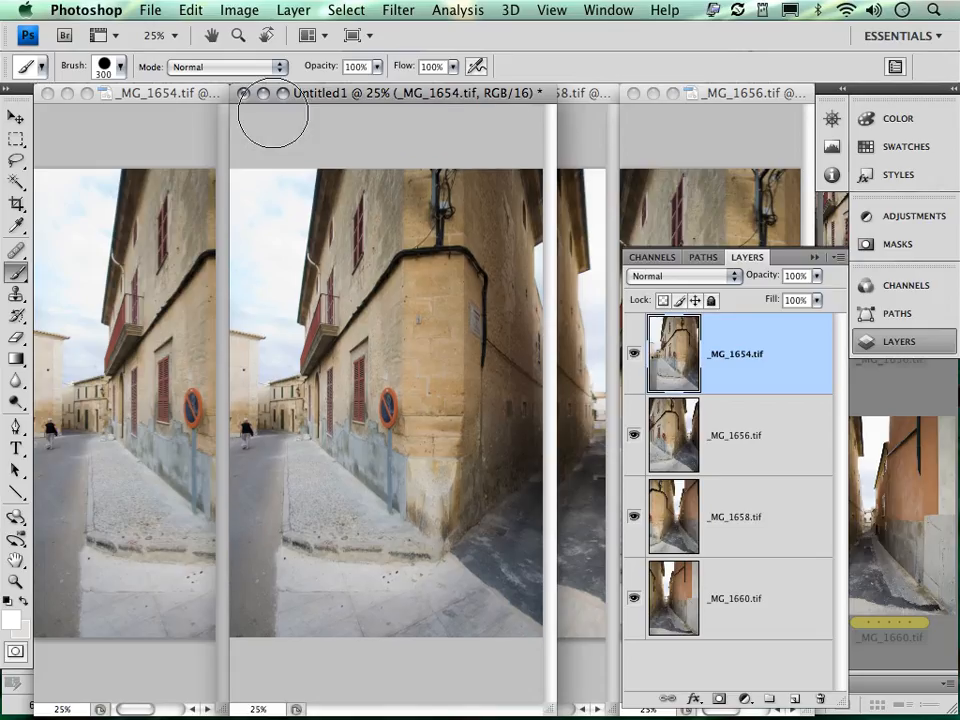
click(188, 94)
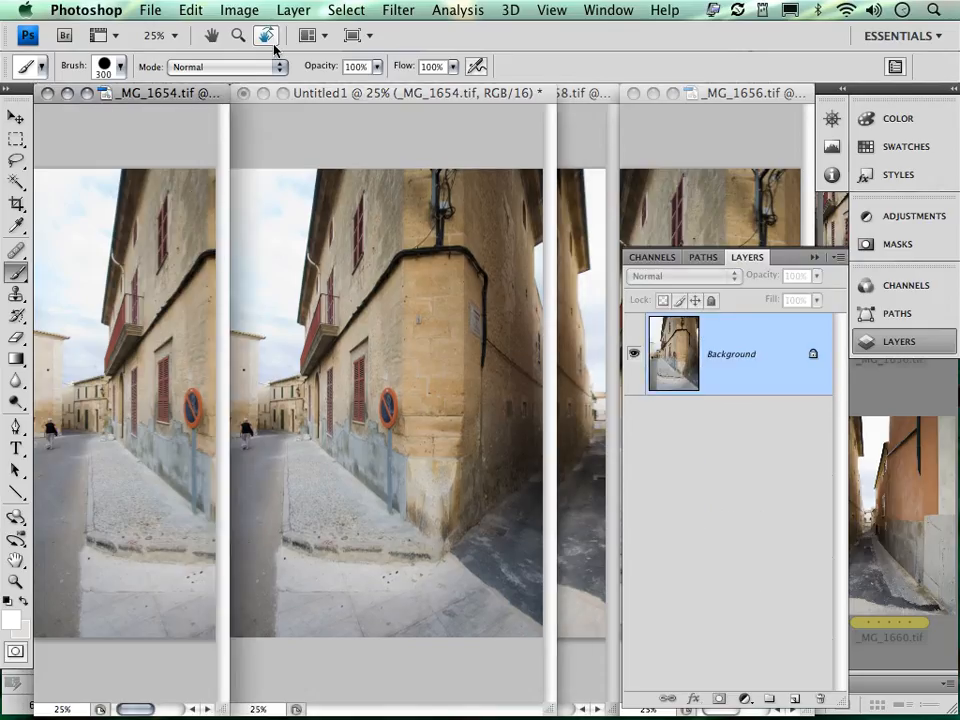
drag(218, 706, 512, 638)
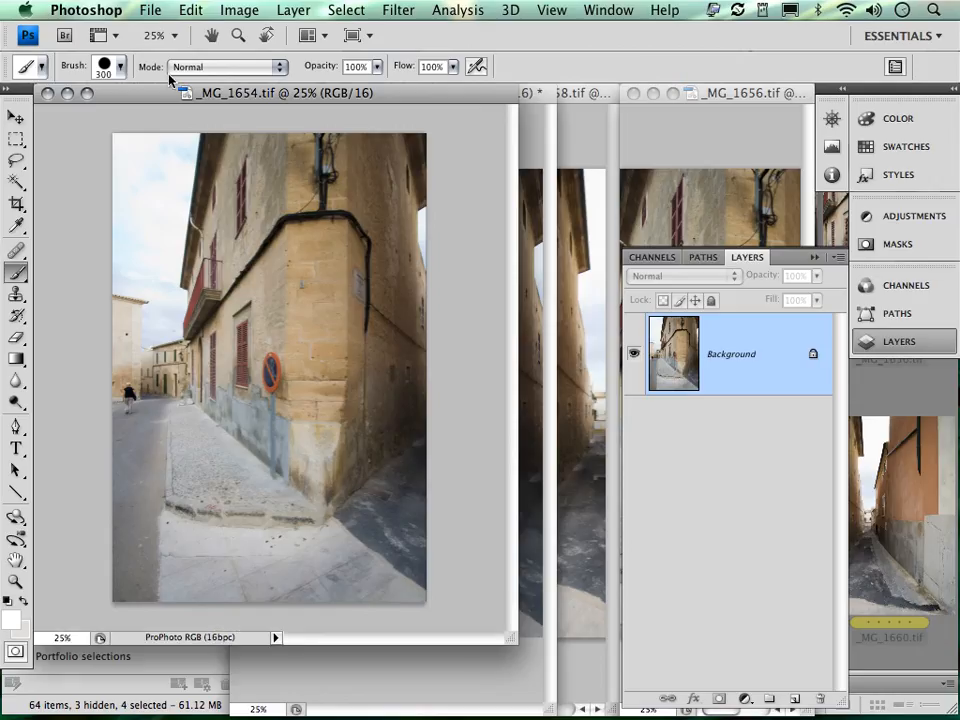
click(47, 93)
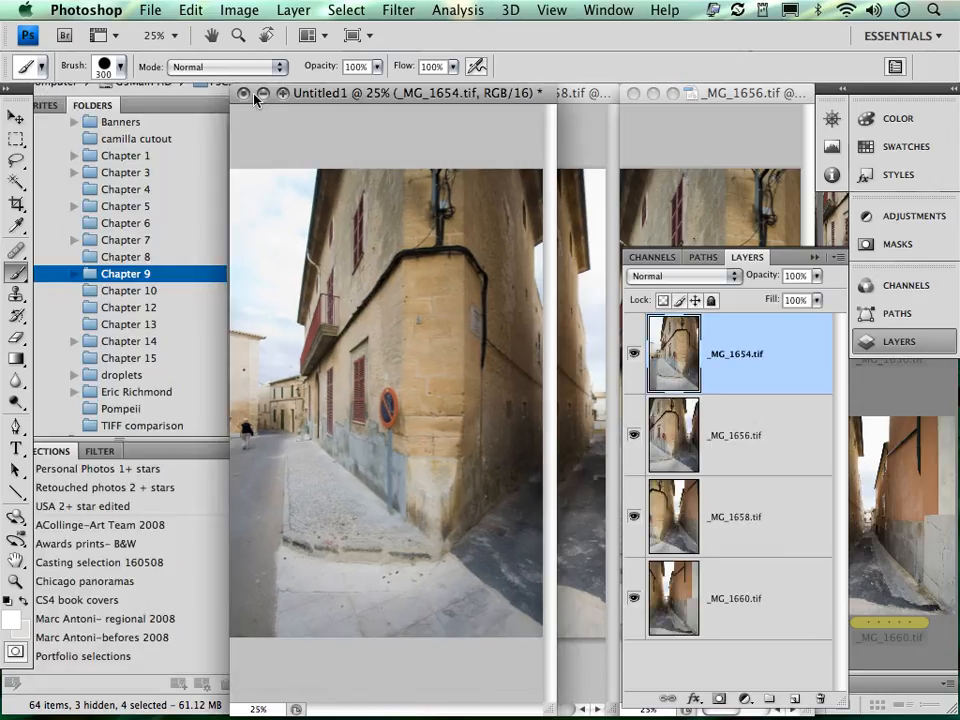
drag(531, 98, 375, 104)
click(503, 124)
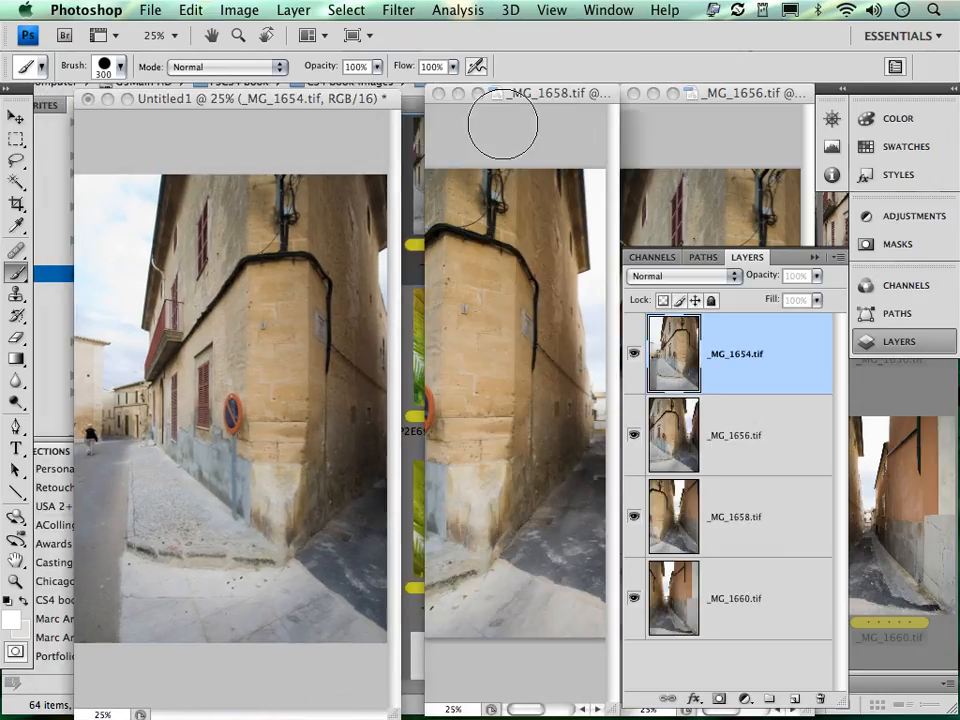
click(439, 94)
click(634, 93)
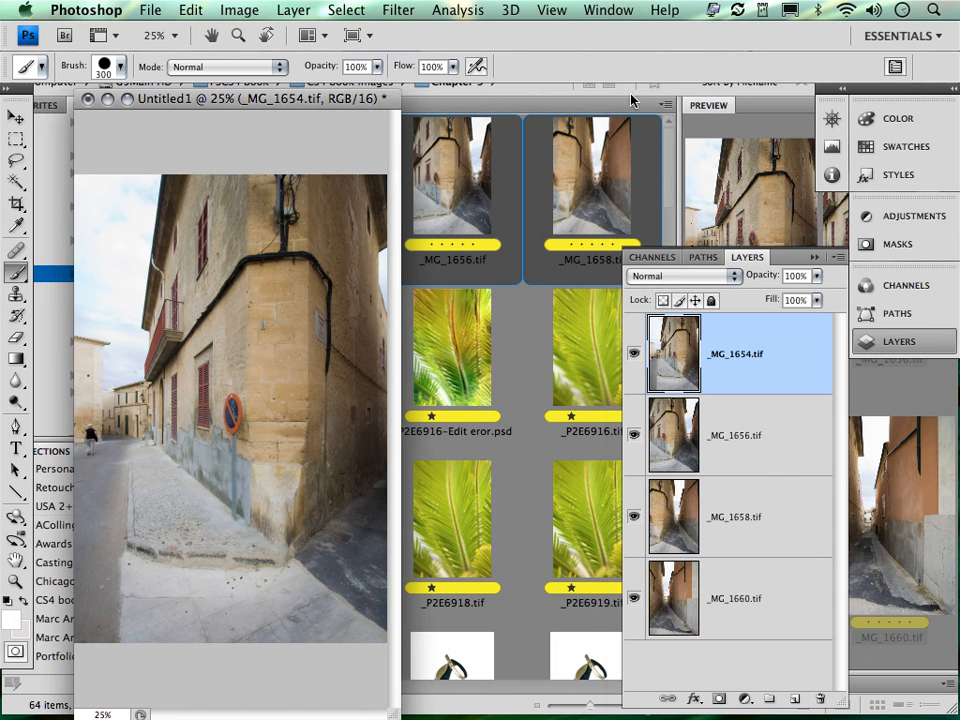
key(f)
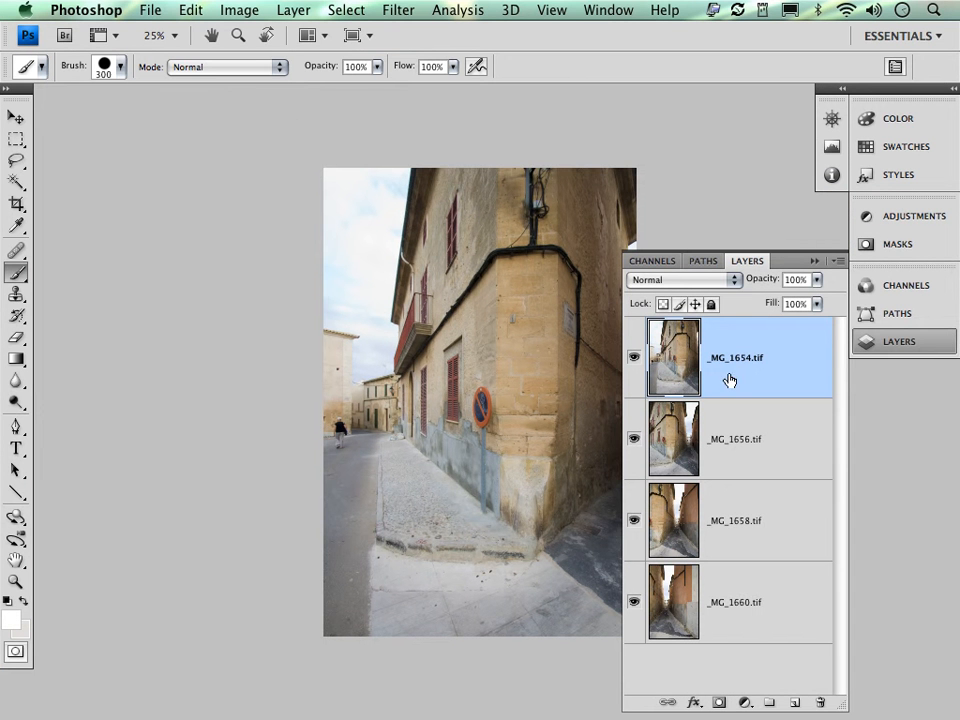
Select all four photo layers and auto-align them with Auto projection, Vignette Removal and Geometric Distortion correction.
shift+click(789, 606)
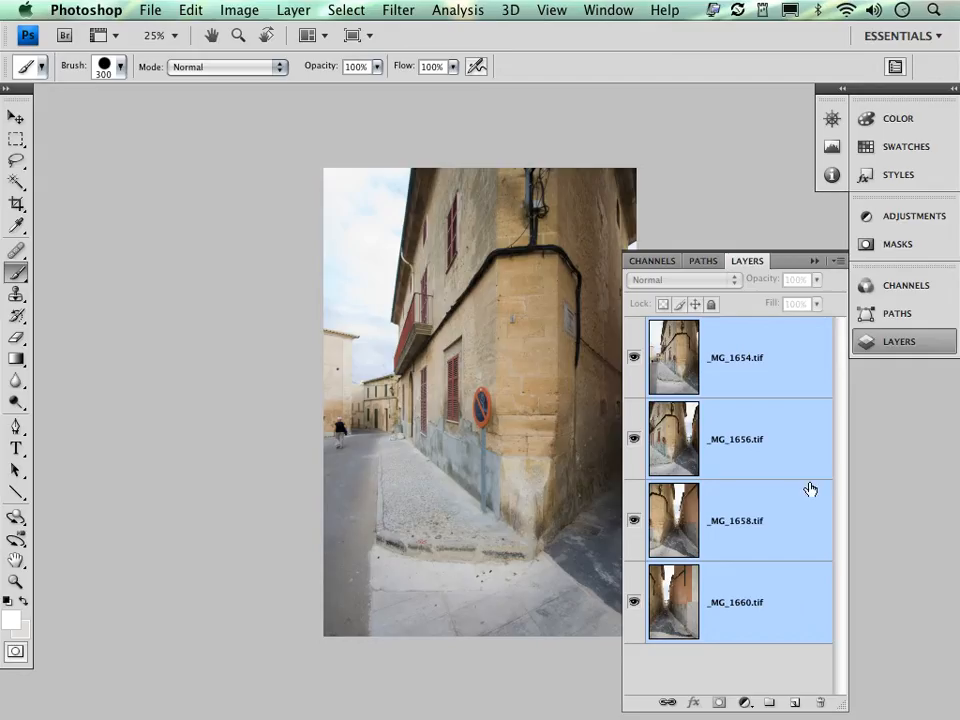
click(815, 261)
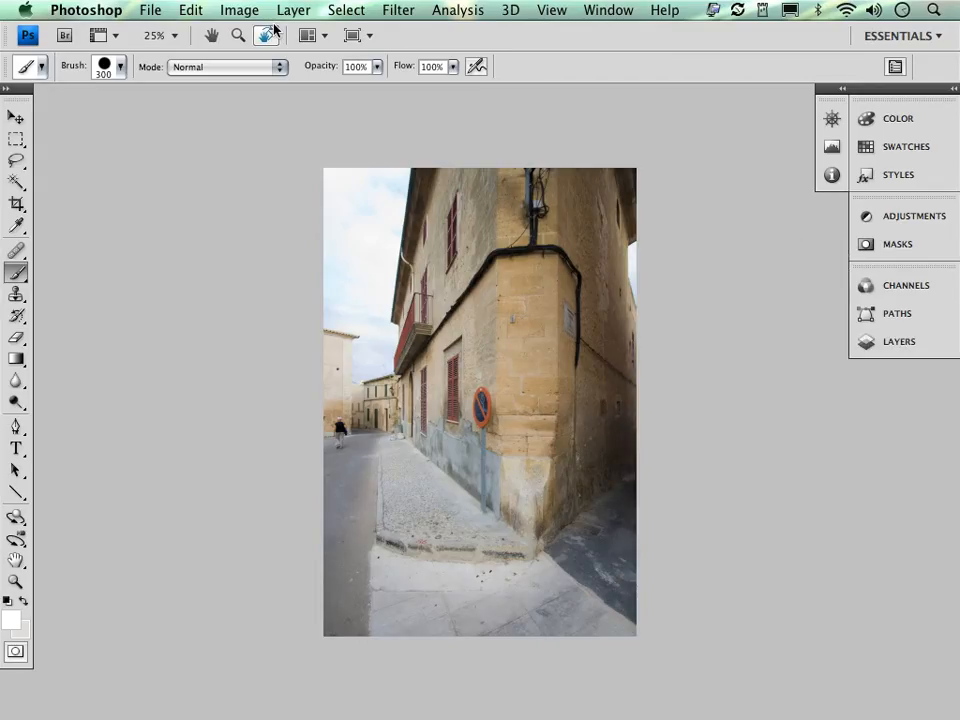
click(201, 13)
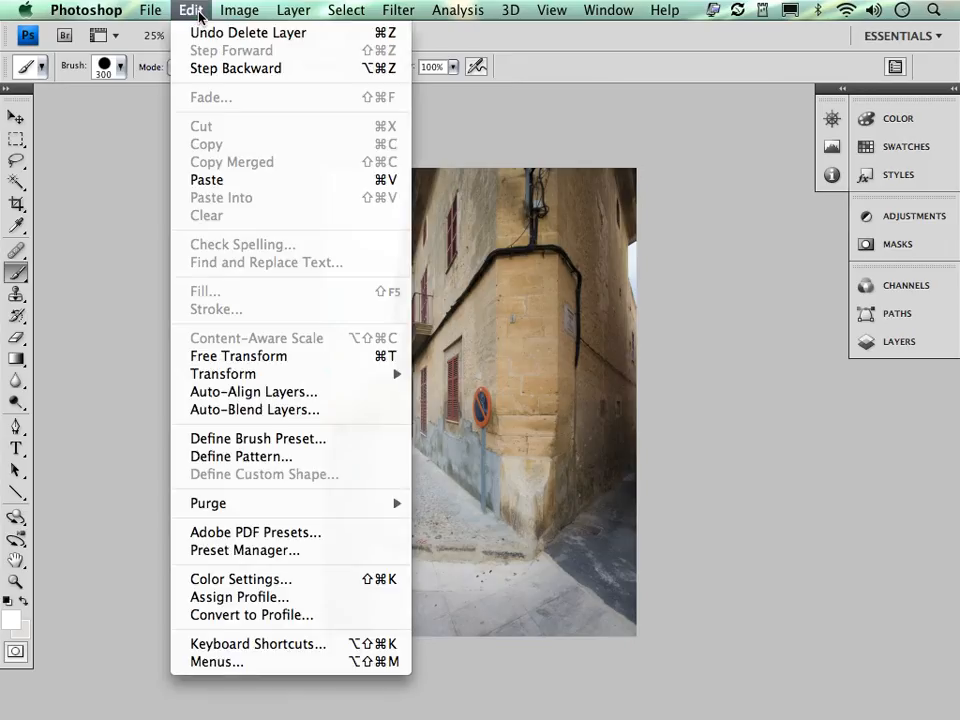
click(248, 397)
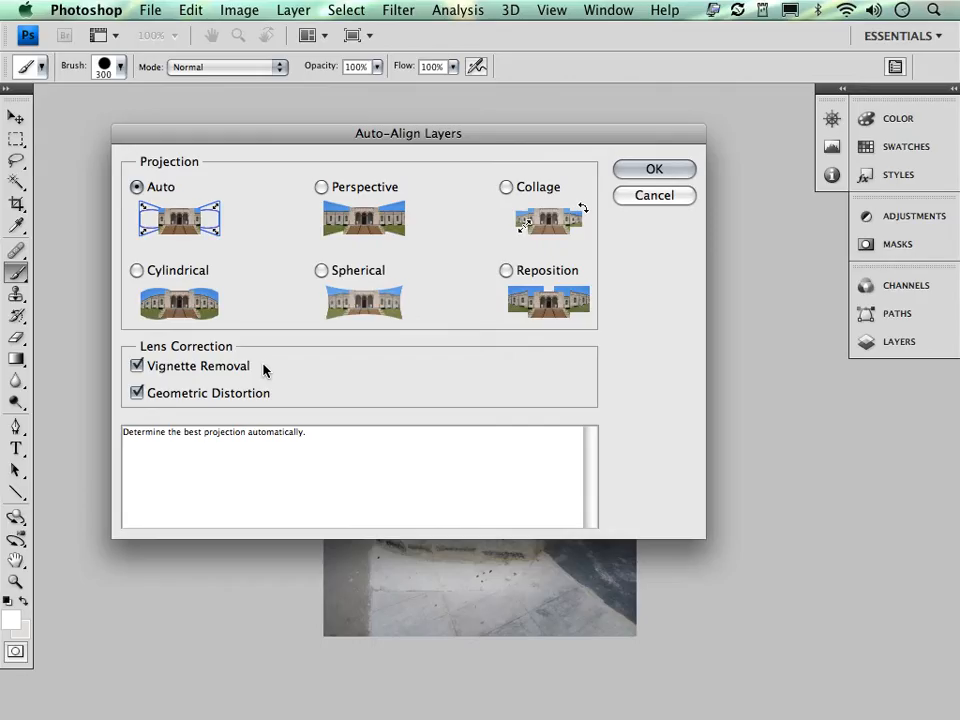
click(641, 172)
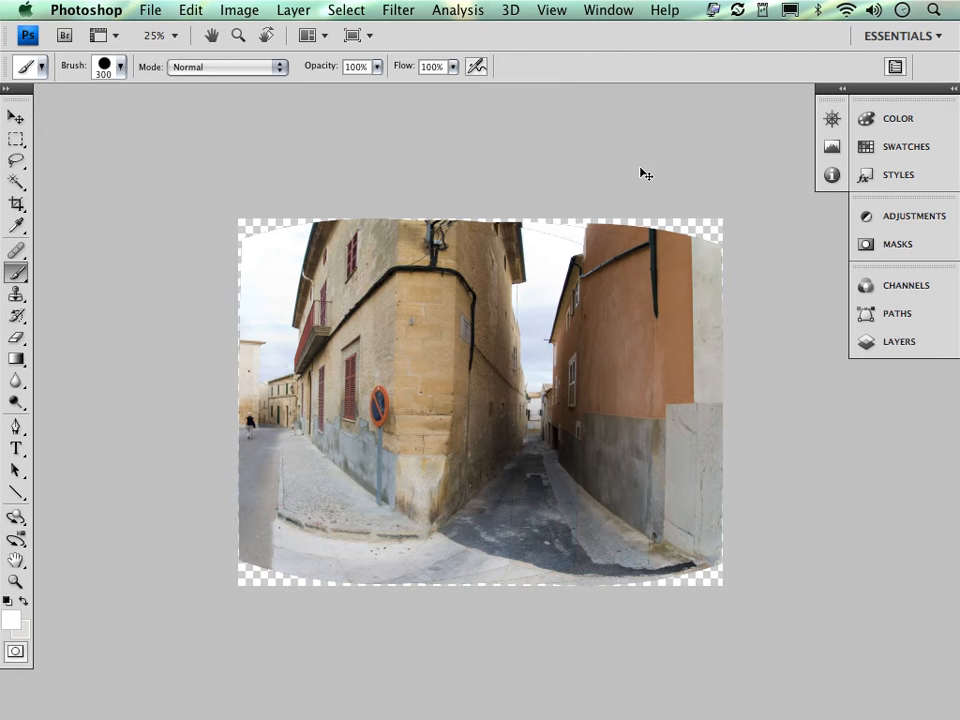
Auto-blend the four aligned street layers using the Panorama method with Seamless Tones and Colors enabled.
key(super+equal)
key(super+equal)
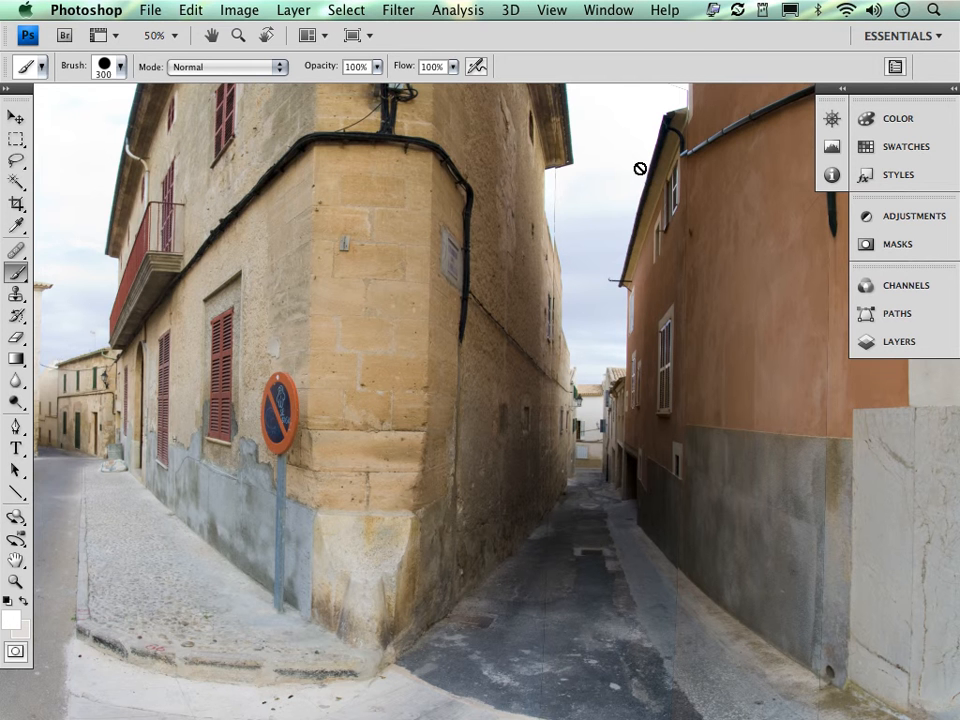
drag(664, 495, 523, 395)
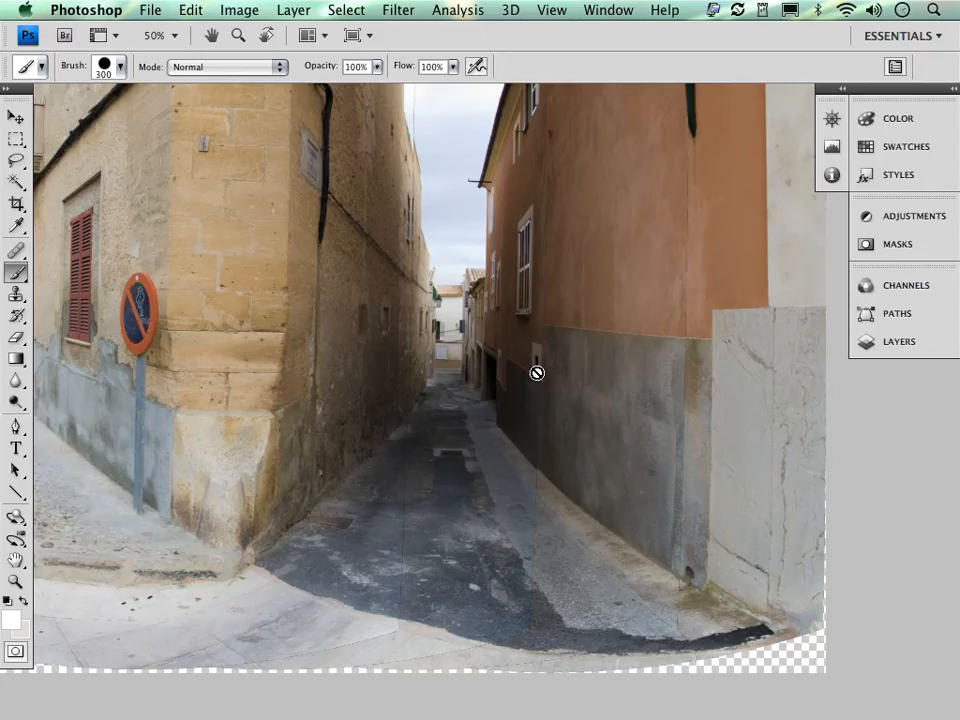
click(868, 341)
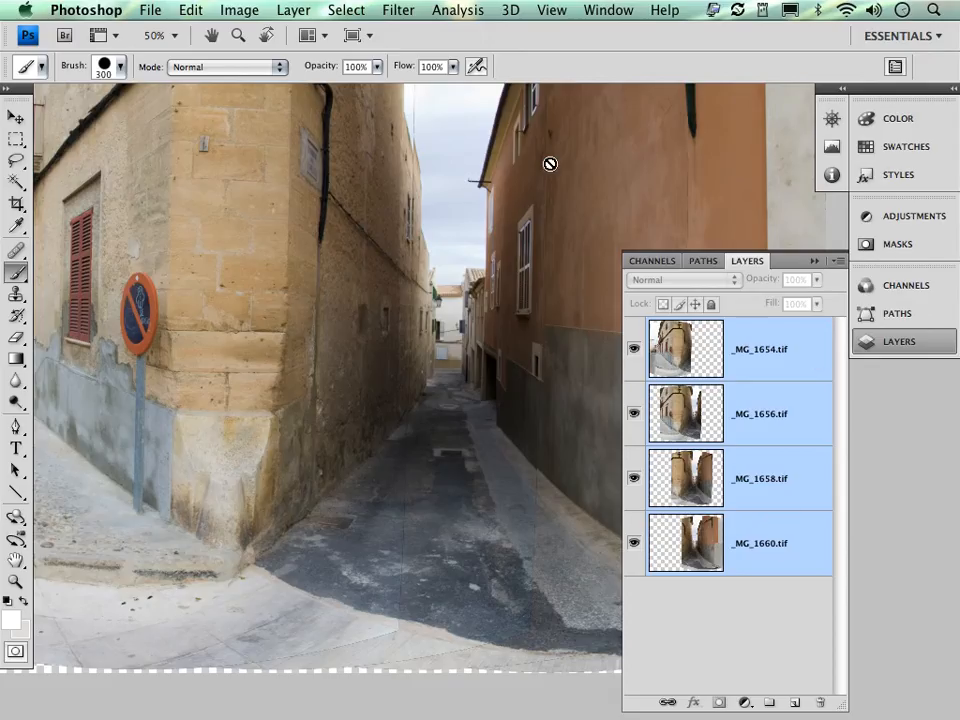
click(202, 13)
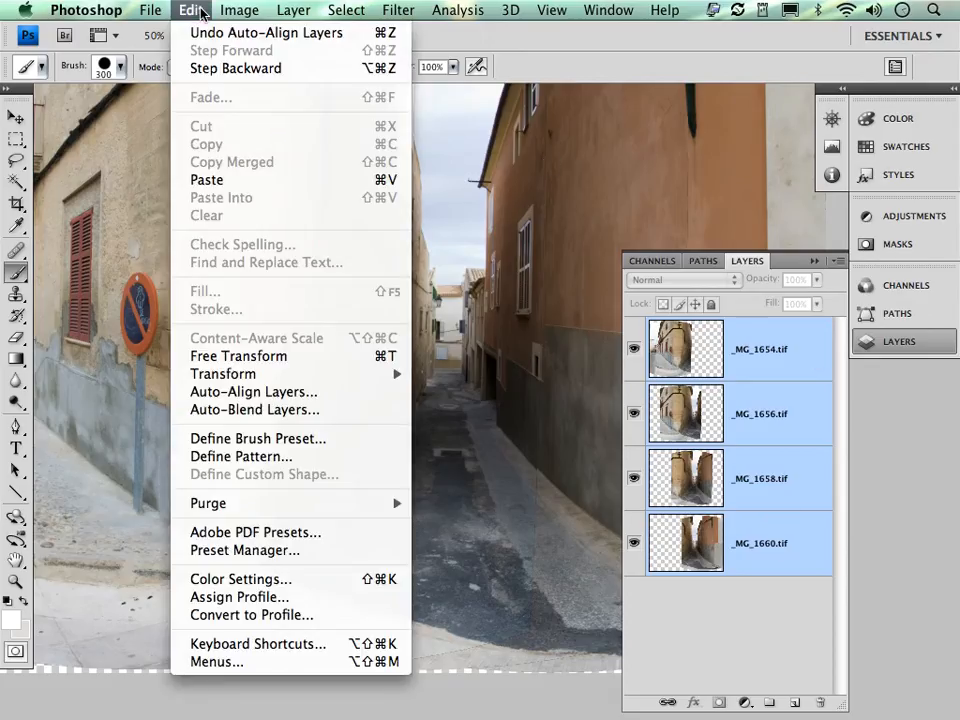
click(273, 410)
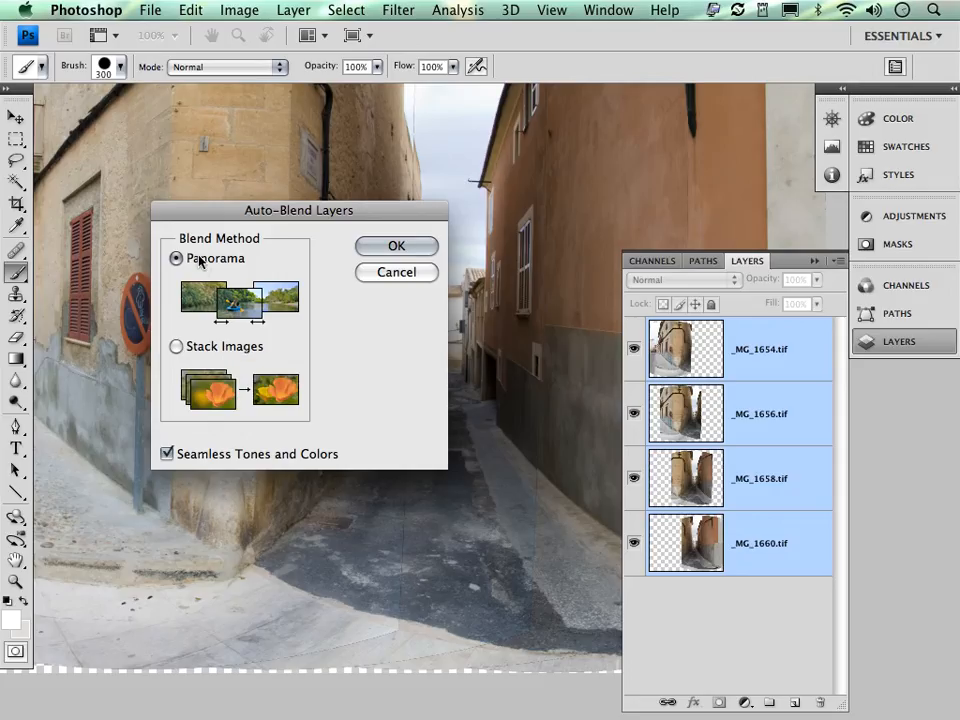
click(397, 246)
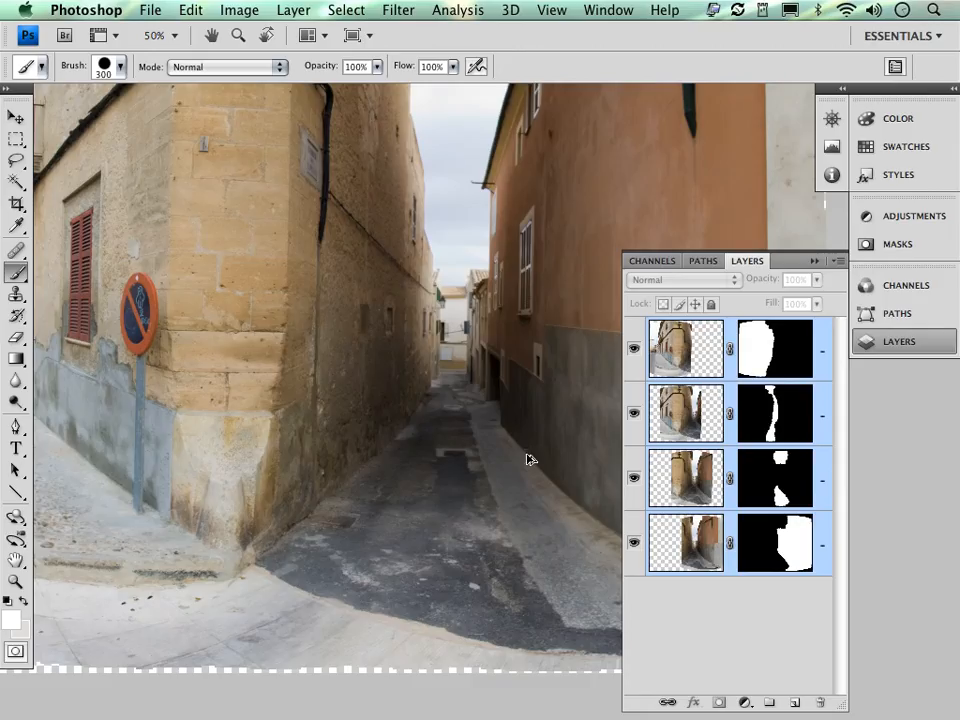
Examine the blended street panorama at 100% for visible seams along both buildings and the alley, and view it whole again.
key(super+minus)
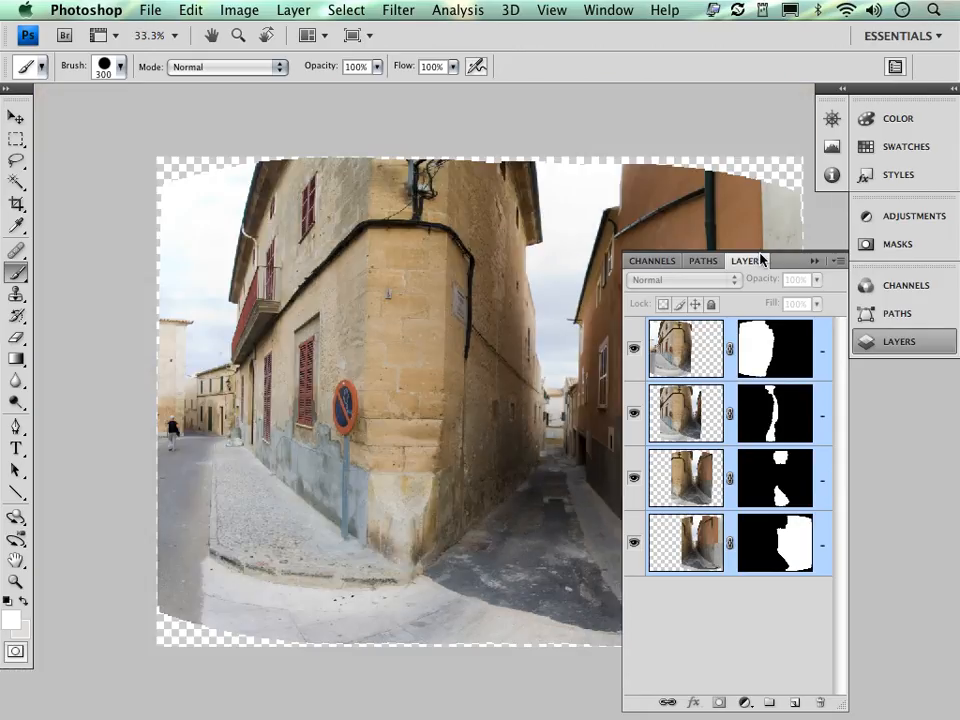
click(812, 263)
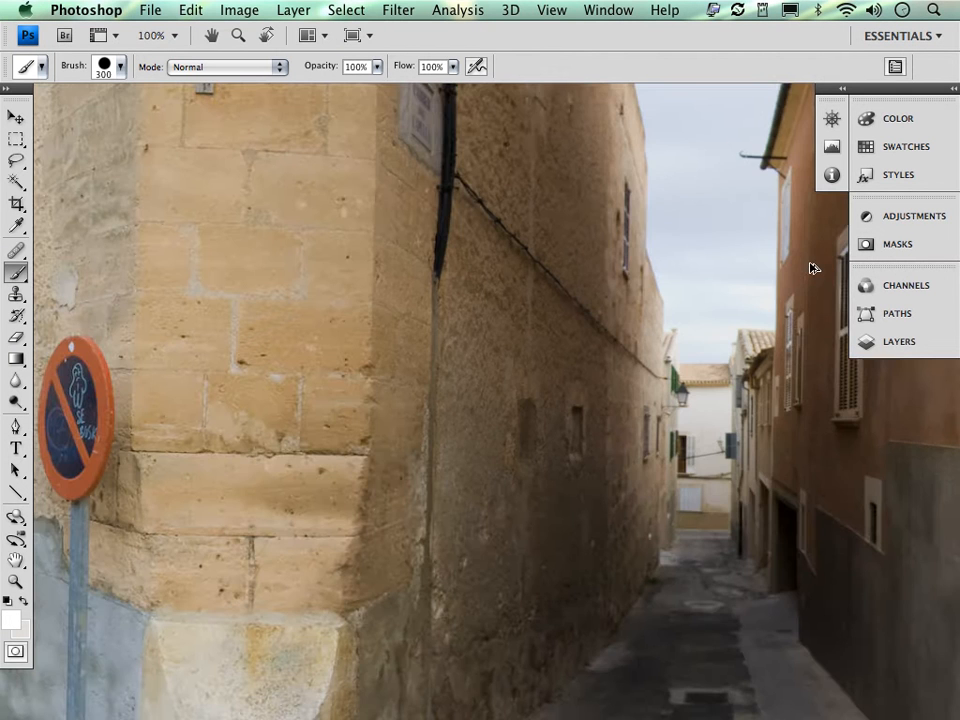
key(super+1)
drag(673, 189, 424, 309)
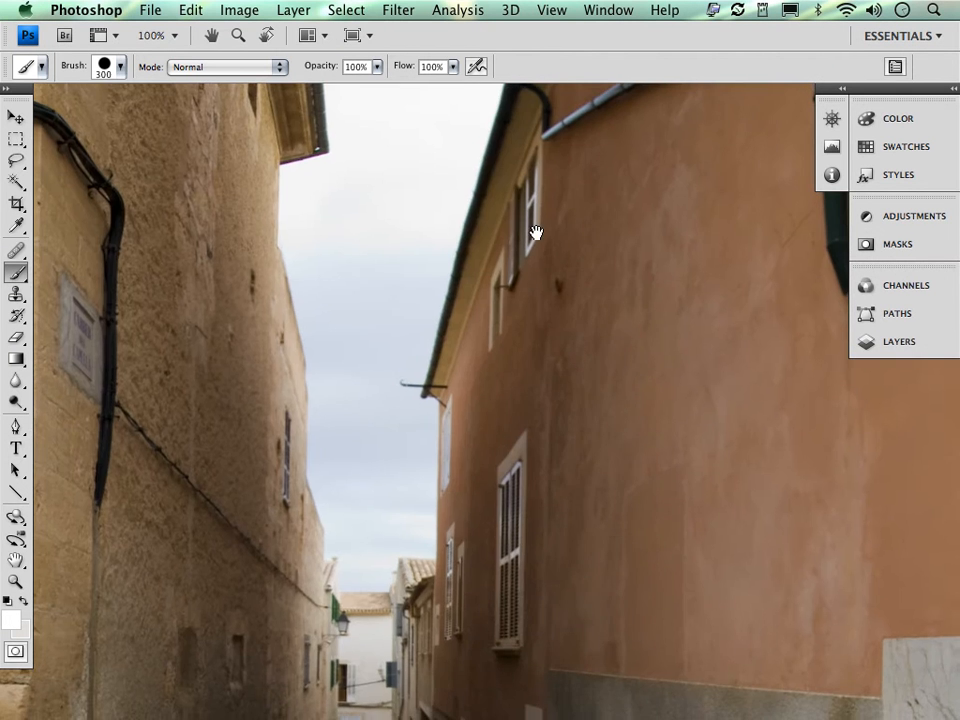
drag(534, 231, 551, 294)
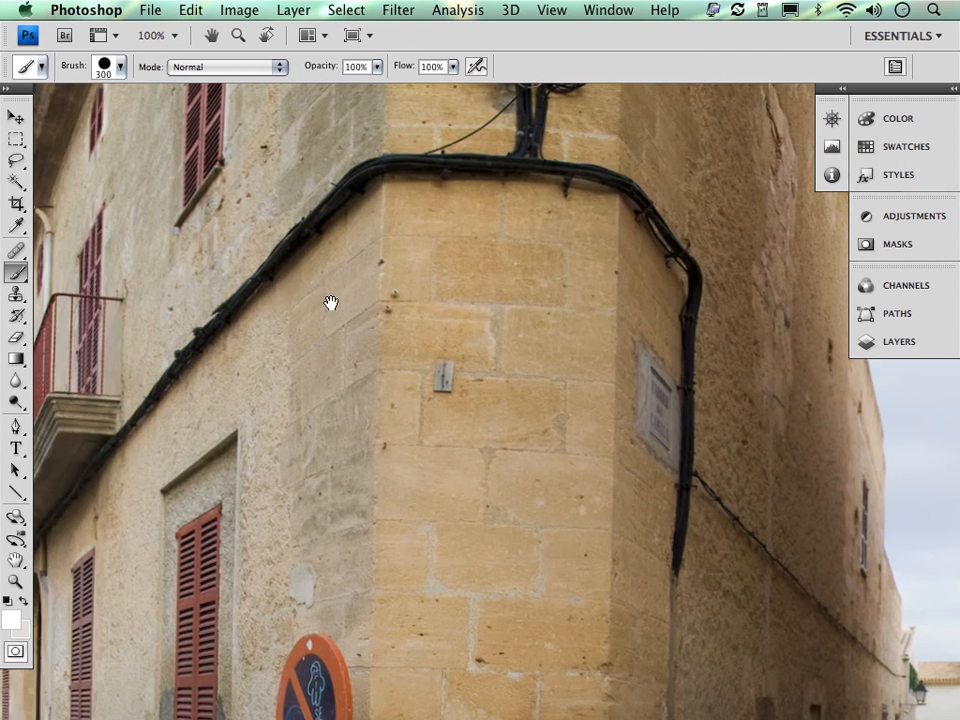
drag(332, 302, 471, 274)
drag(701, 489, 401, 322)
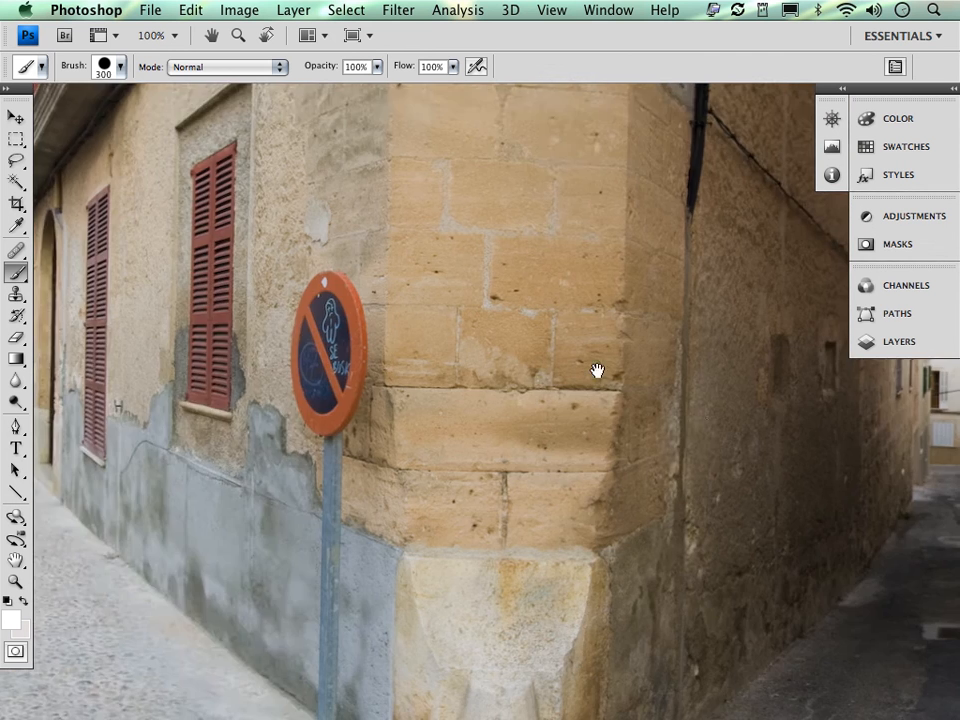
drag(596, 371, 324, 282)
key(super+0)
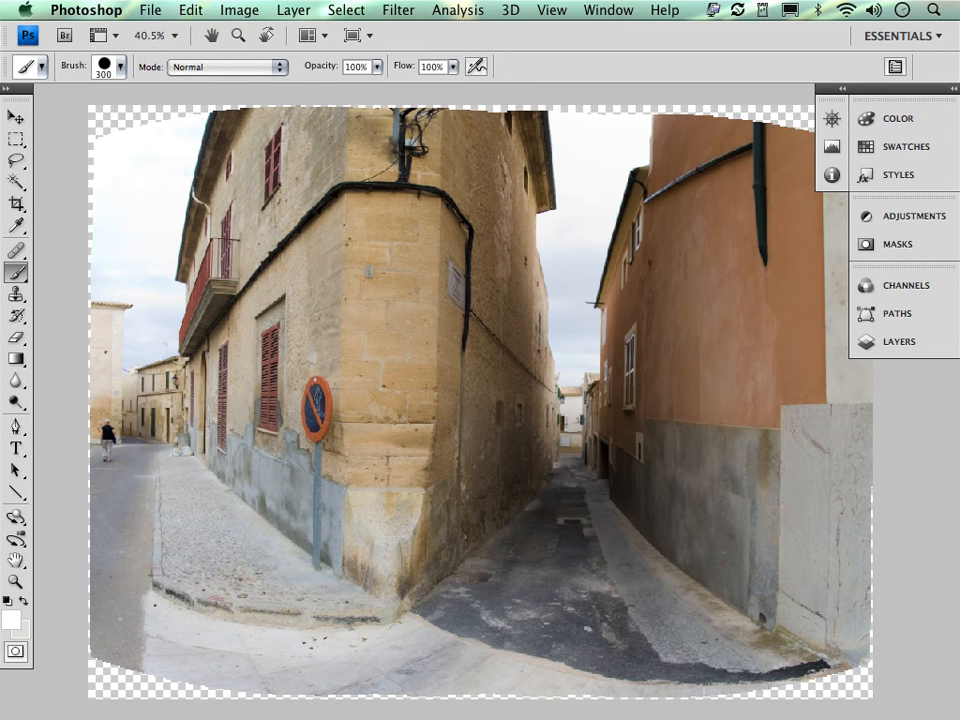
Close the street panorama and open the six skyline photos W1BY0960.jpg to W1BY0965.jpg from Bridge's Chapter 9 folder in Photoshop.
key(super+w)
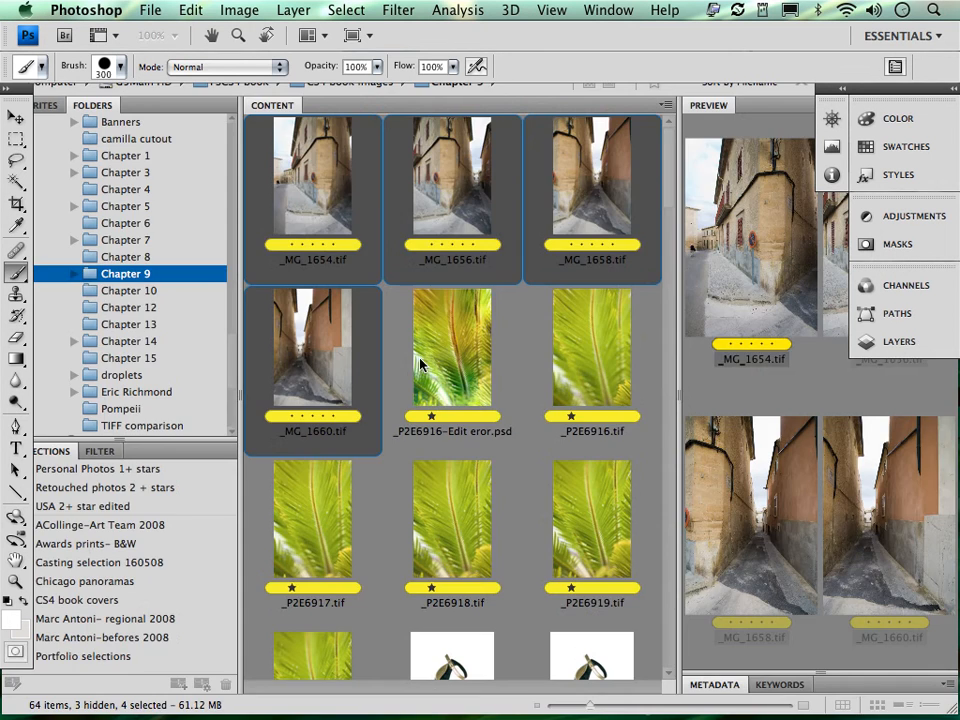
click(366, 366)
scroll(418, 360, down, 15)
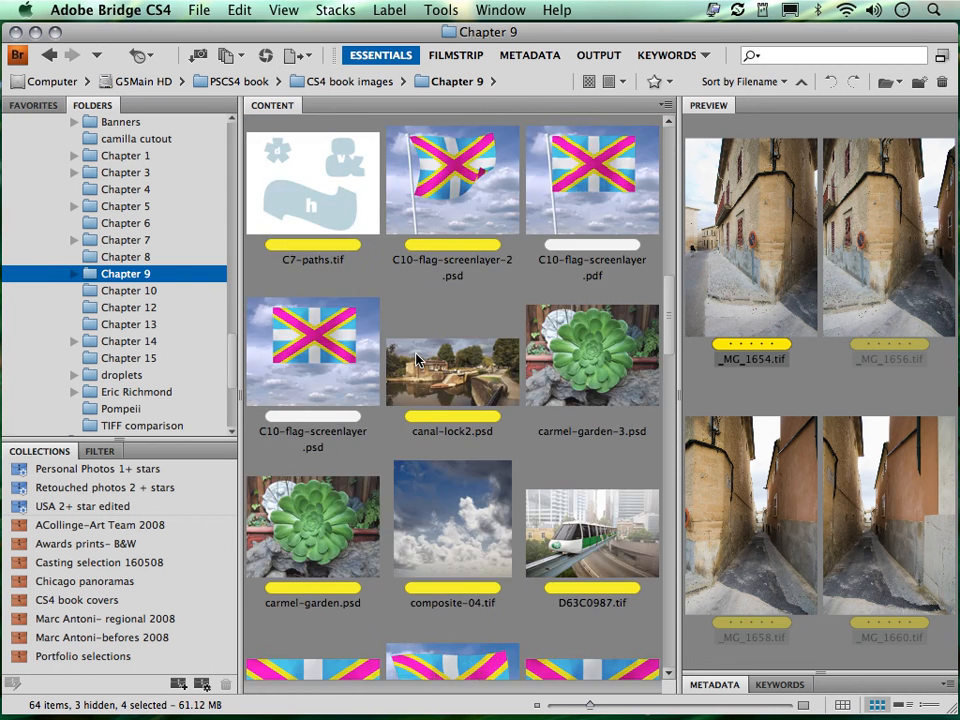
scroll(418, 360, down, 4)
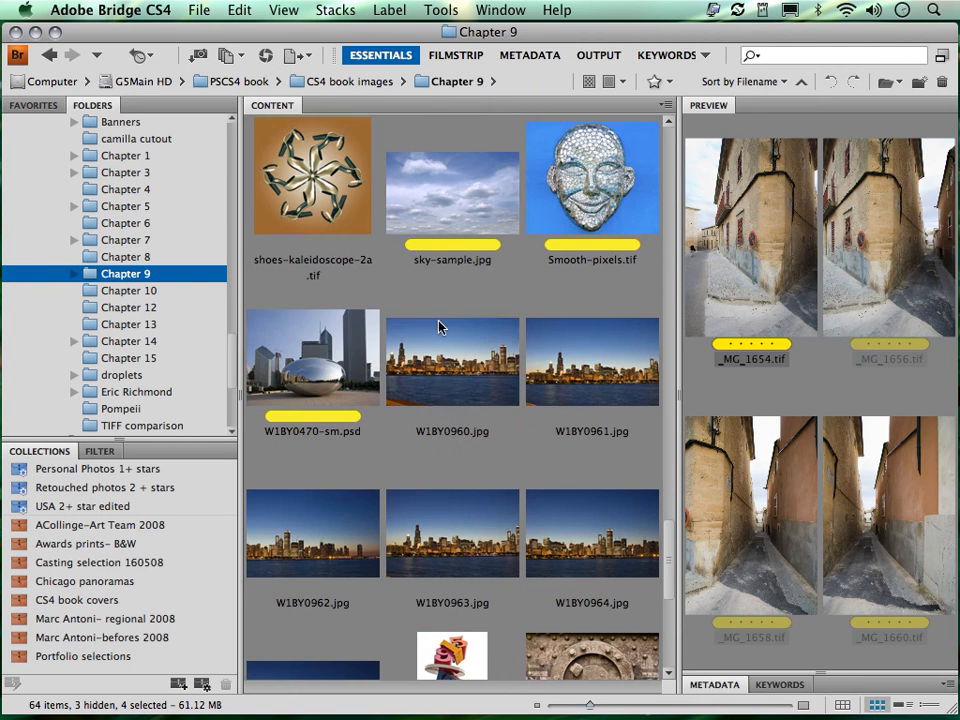
click(439, 330)
shift+click(351, 670)
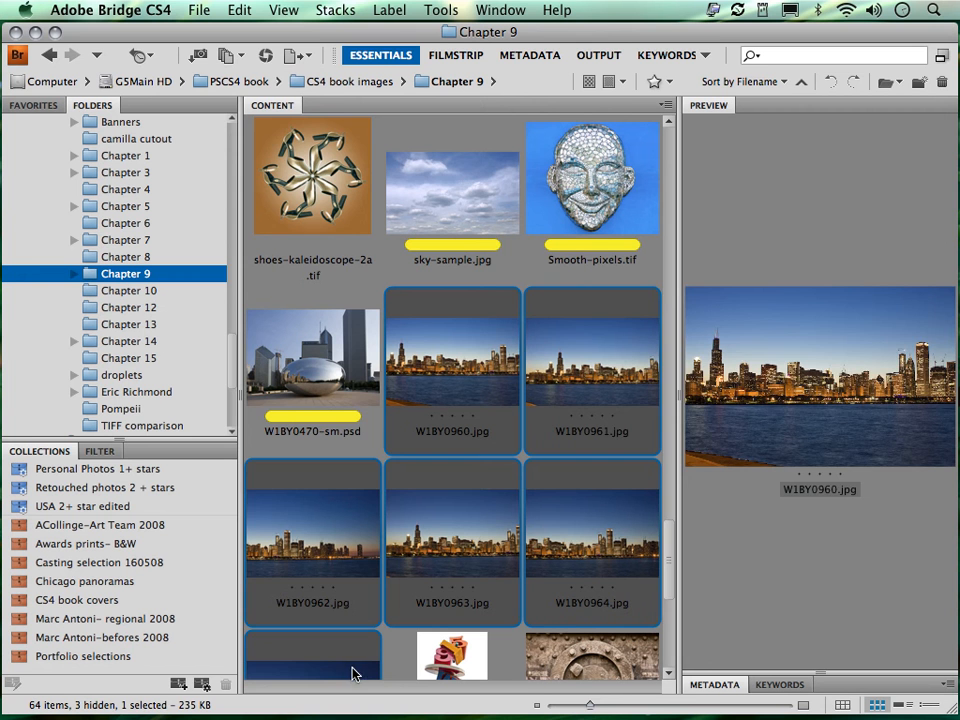
double_click(480, 363)
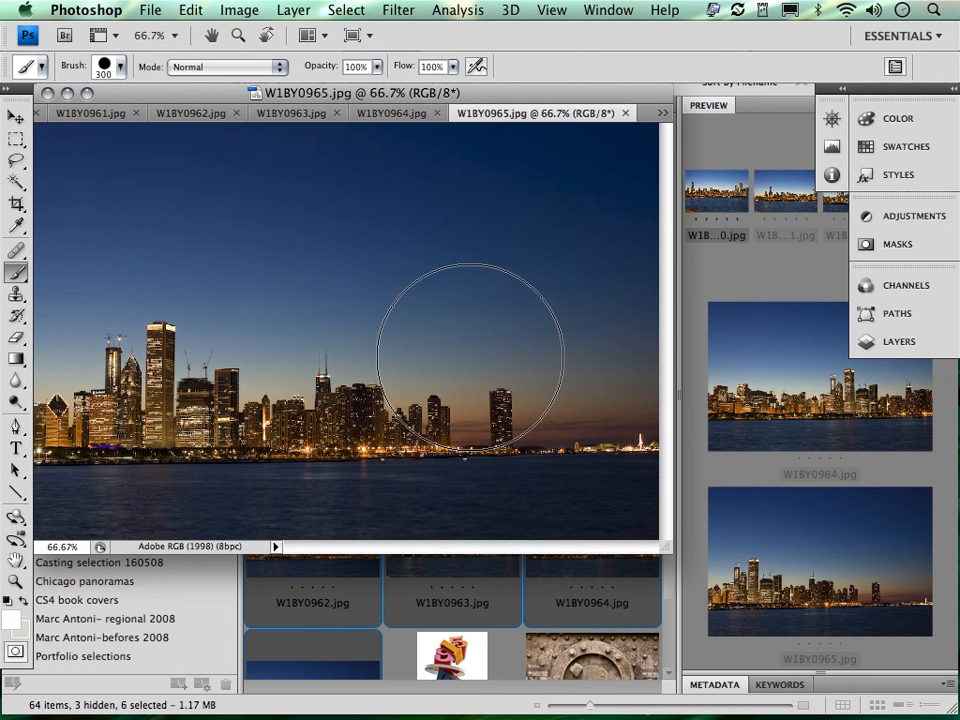
Load the six open skyline photos into a stack as layers of one new document.
click(152, 10)
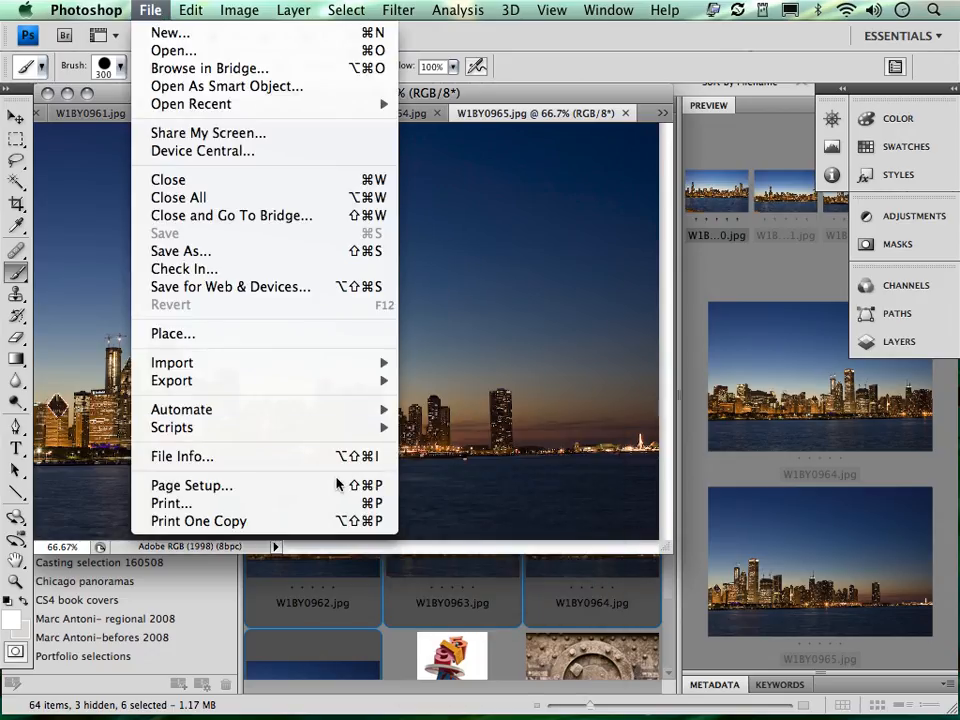
mouse_move(261, 433)
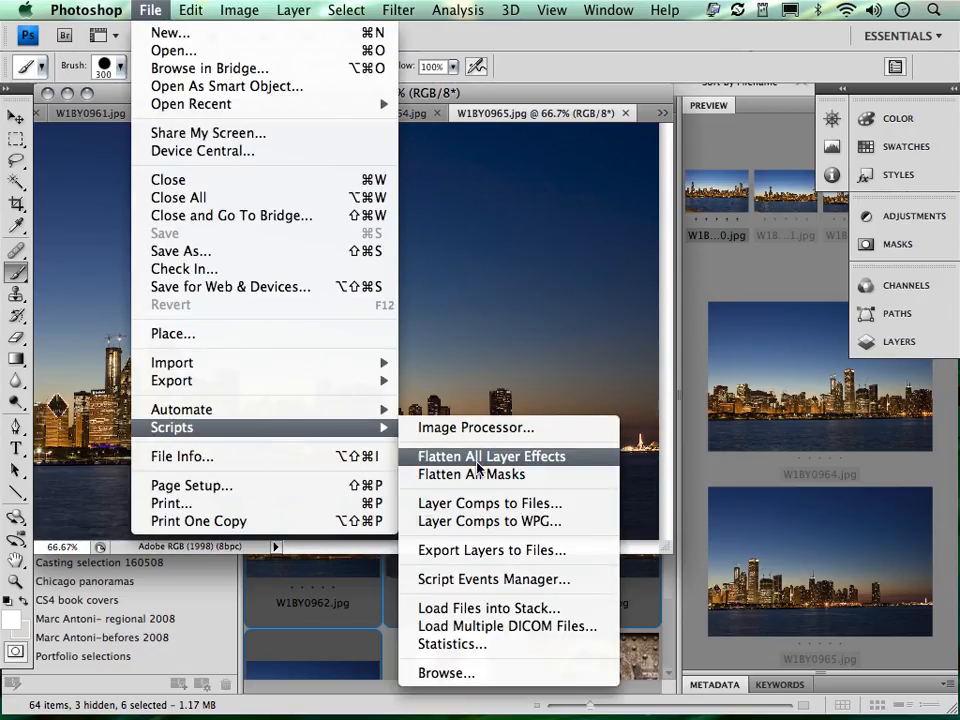
click(493, 608)
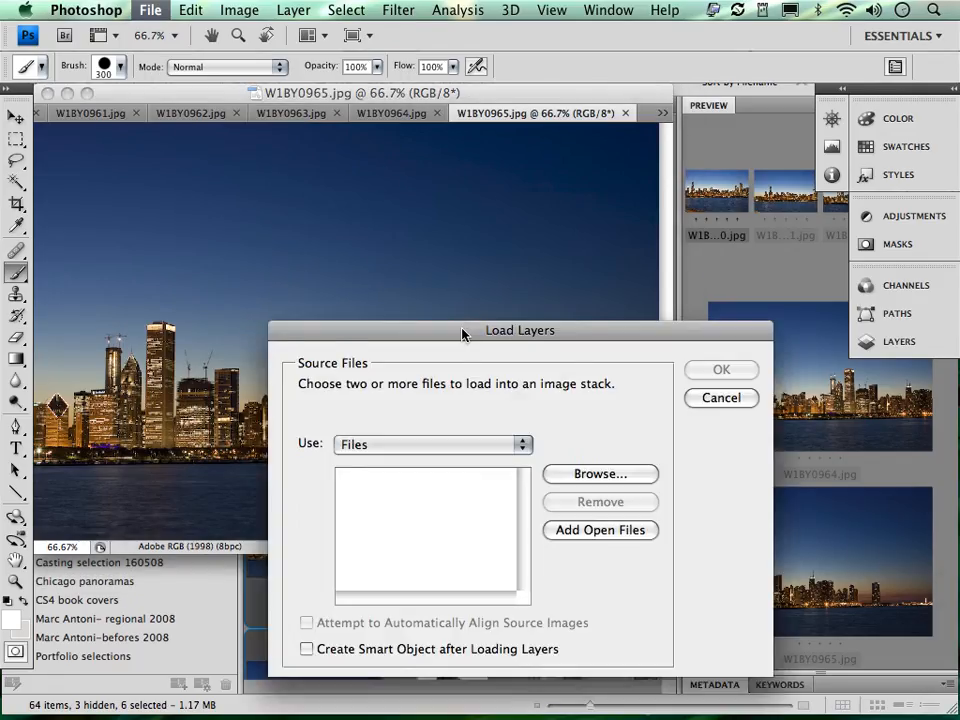
drag(463, 336, 368, 171)
click(498, 370)
click(602, 208)
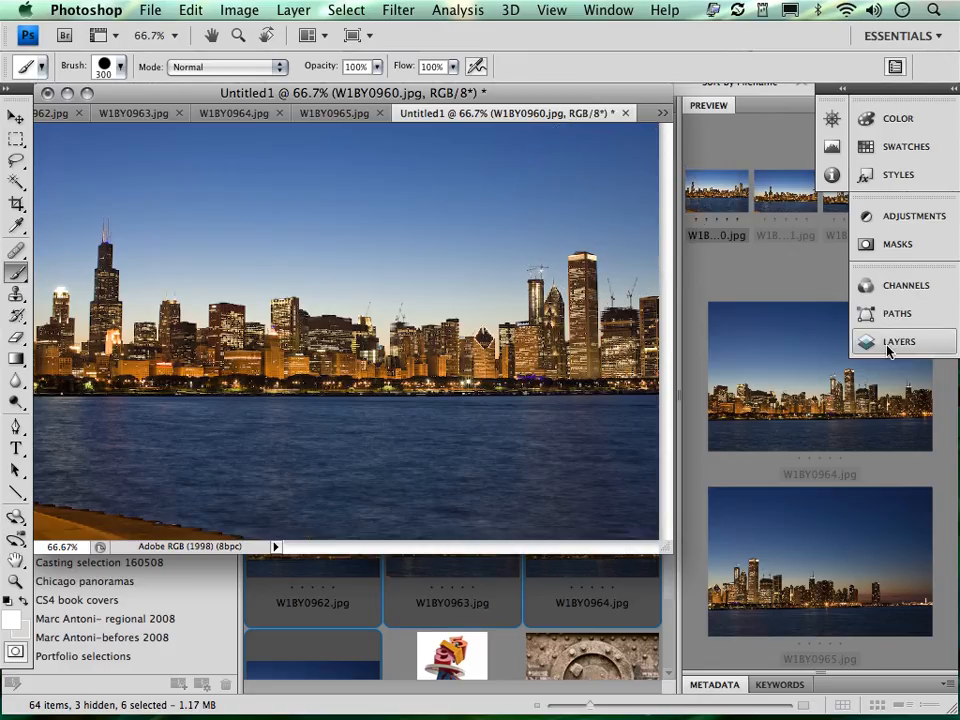
Select all six skyline layers in the stacked document and close the original photos, leaving only the stack open.
click(888, 344)
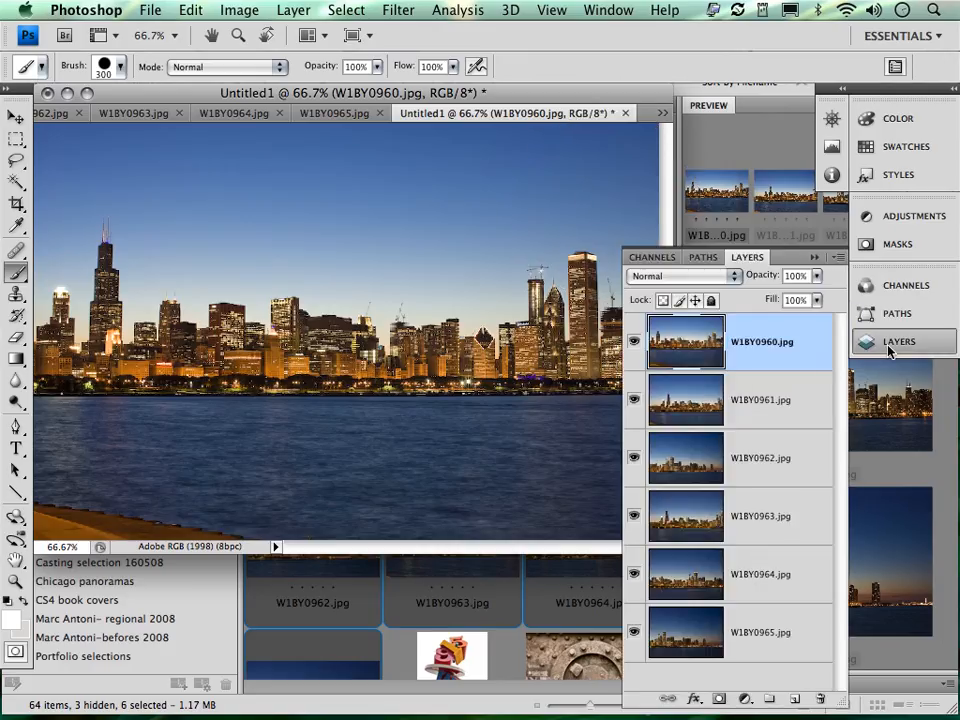
shift+click(793, 653)
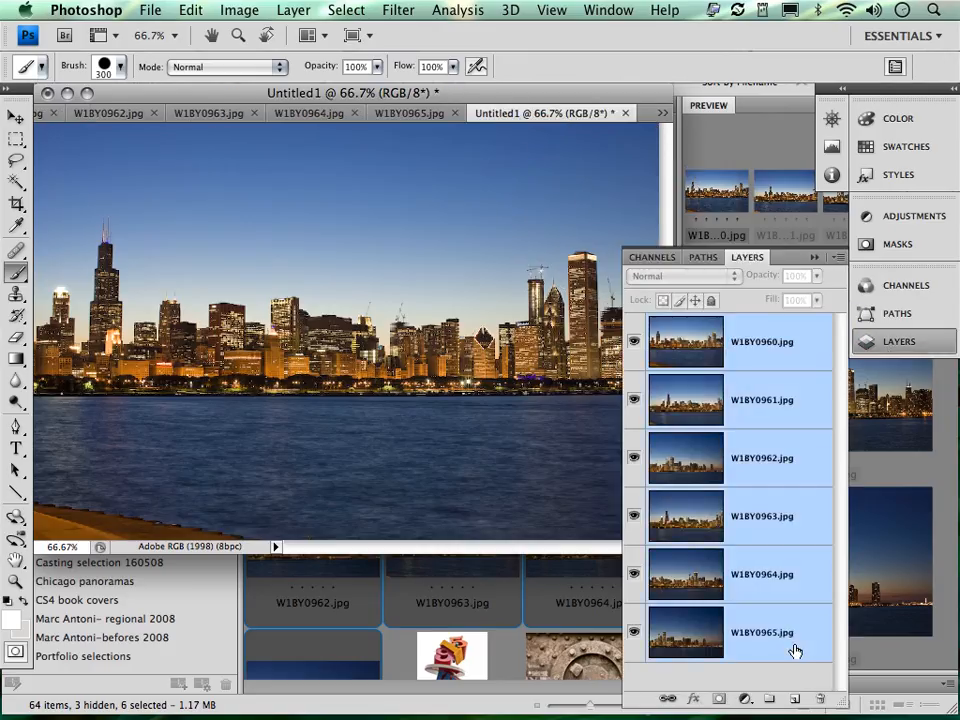
click(53, 113)
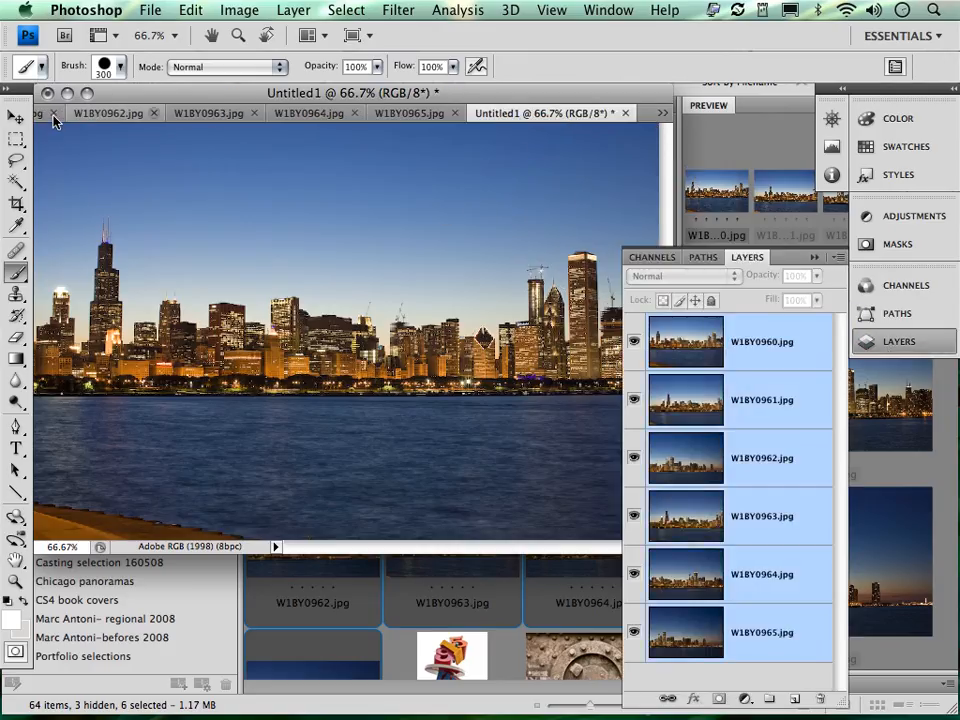
click(131, 114)
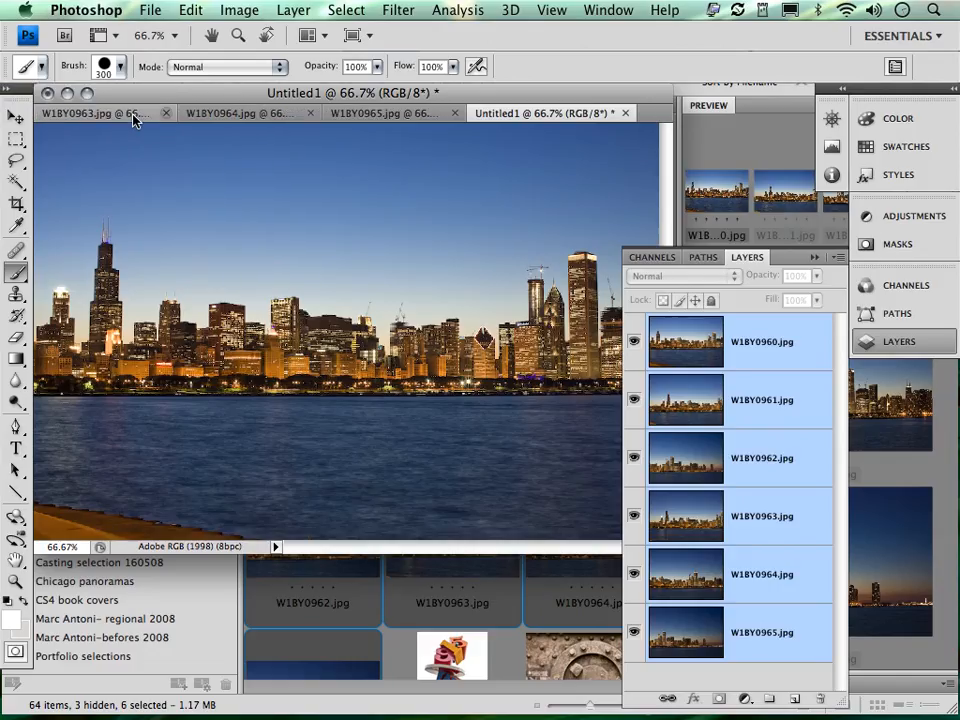
click(164, 114)
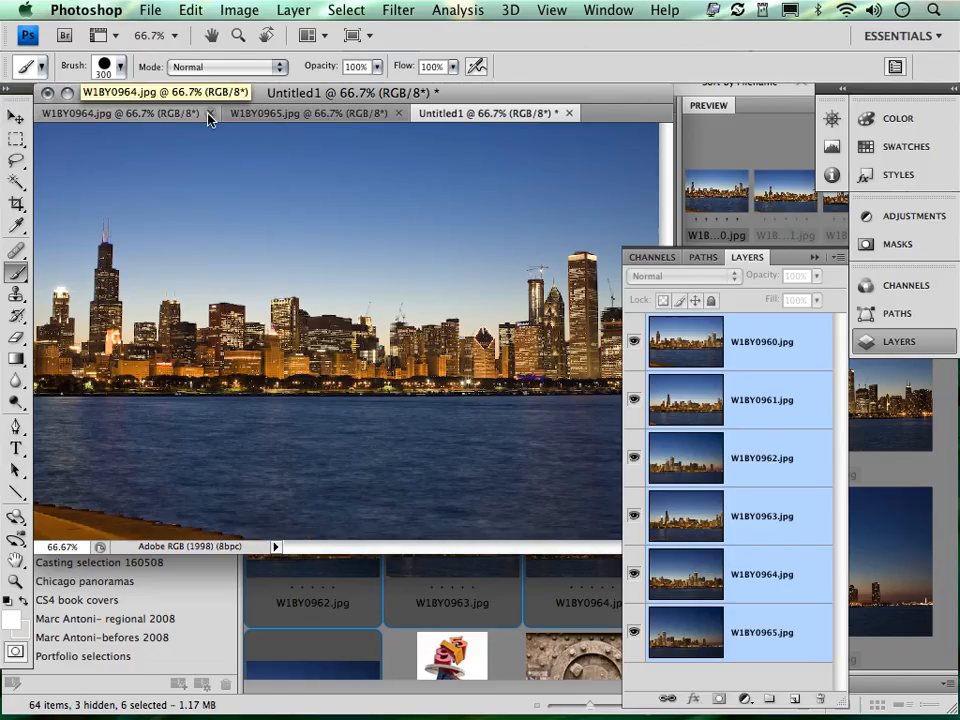
click(210, 113)
click(210, 113)
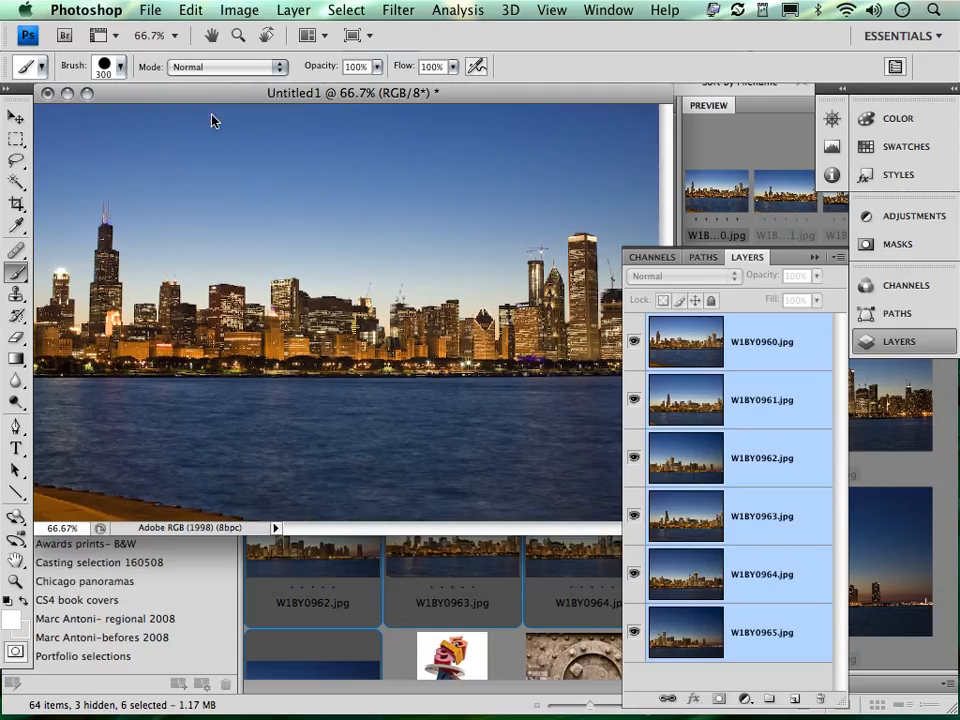
Auto-align the six selected skyline layers with Auto projection, Vignette Removal and Geometric Distortion correction.
click(817, 258)
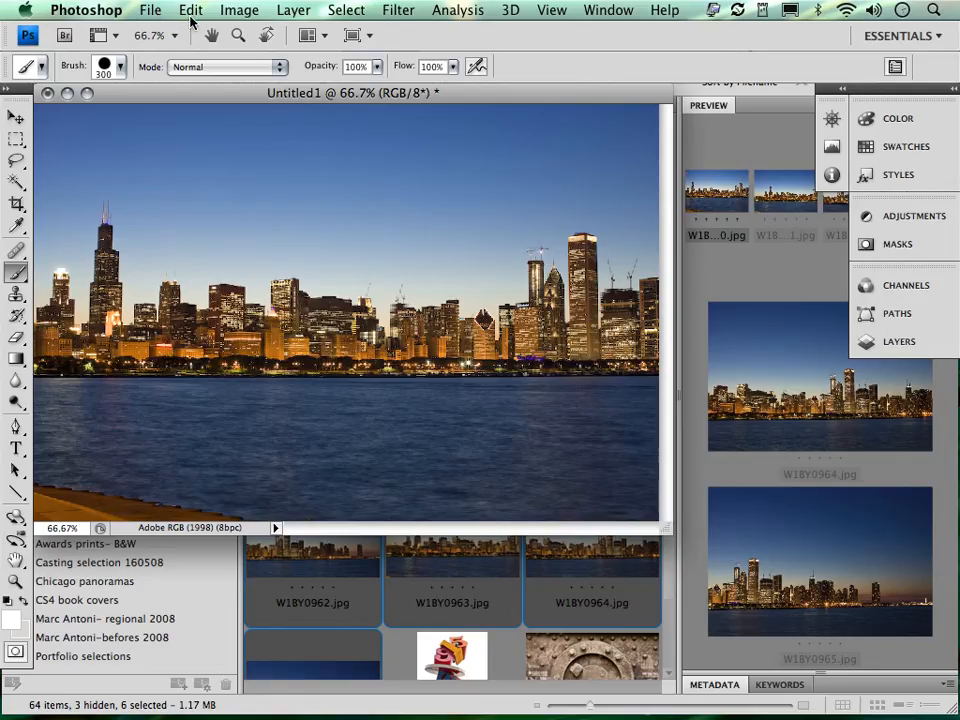
click(899, 343)
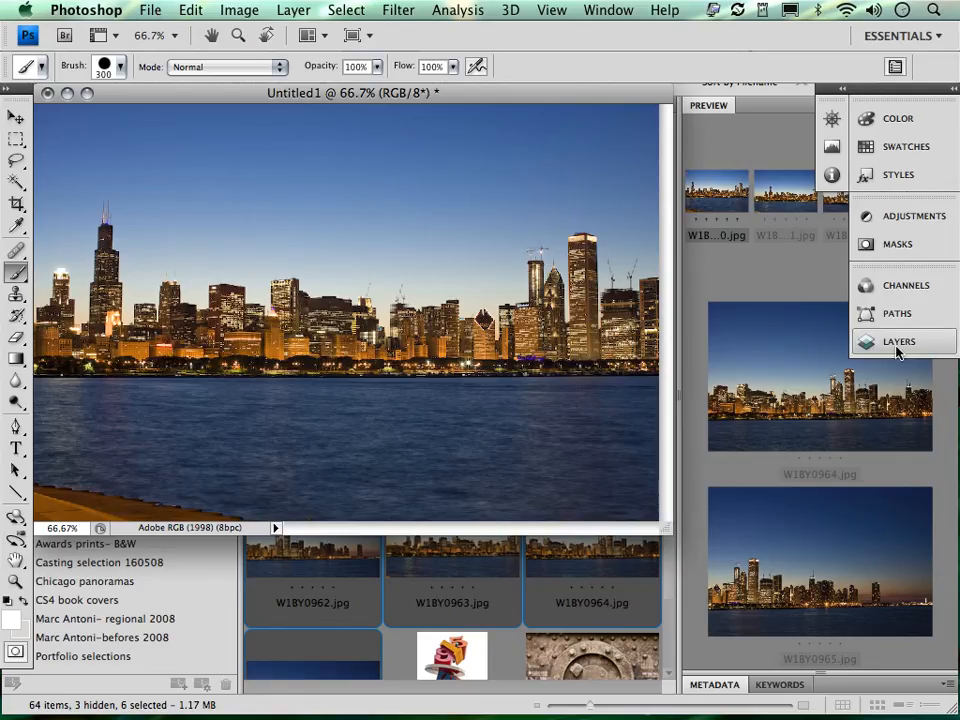
click(899, 343)
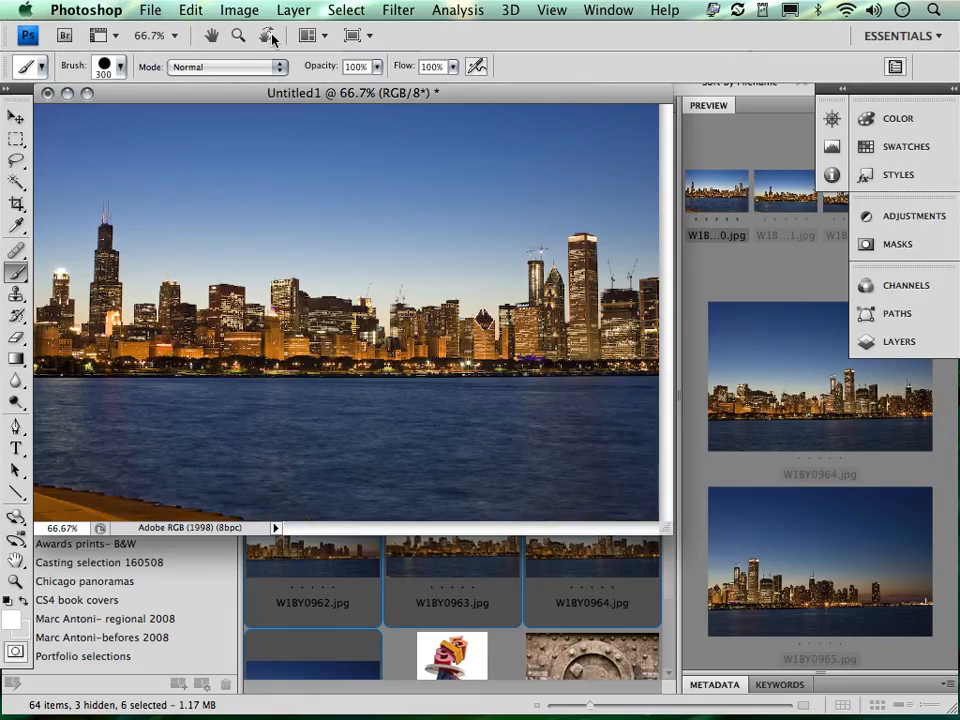
click(190, 10)
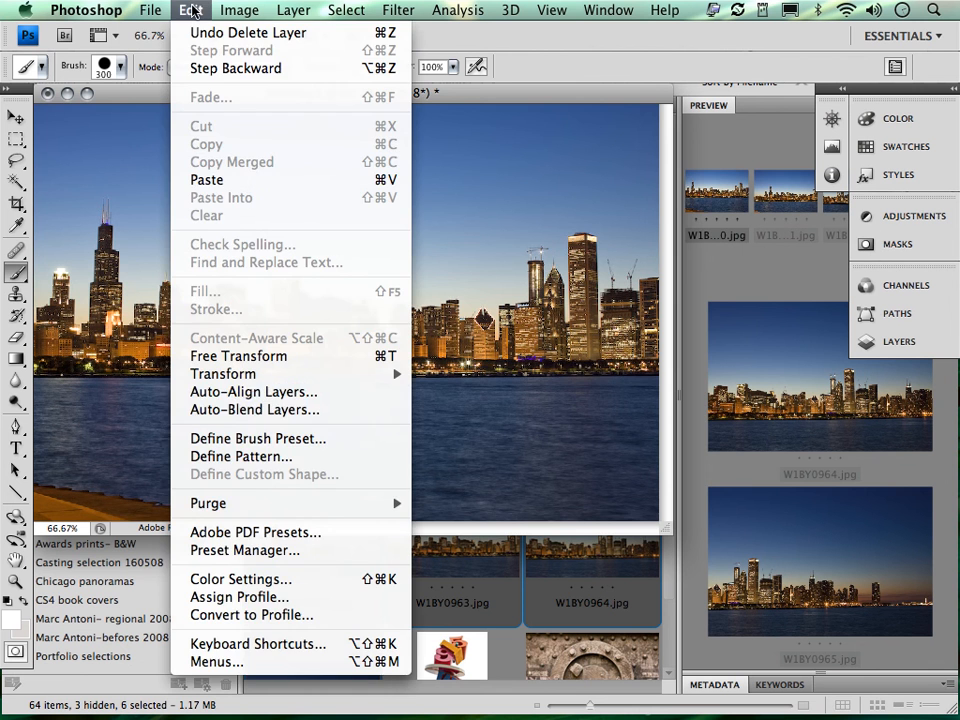
click(238, 392)
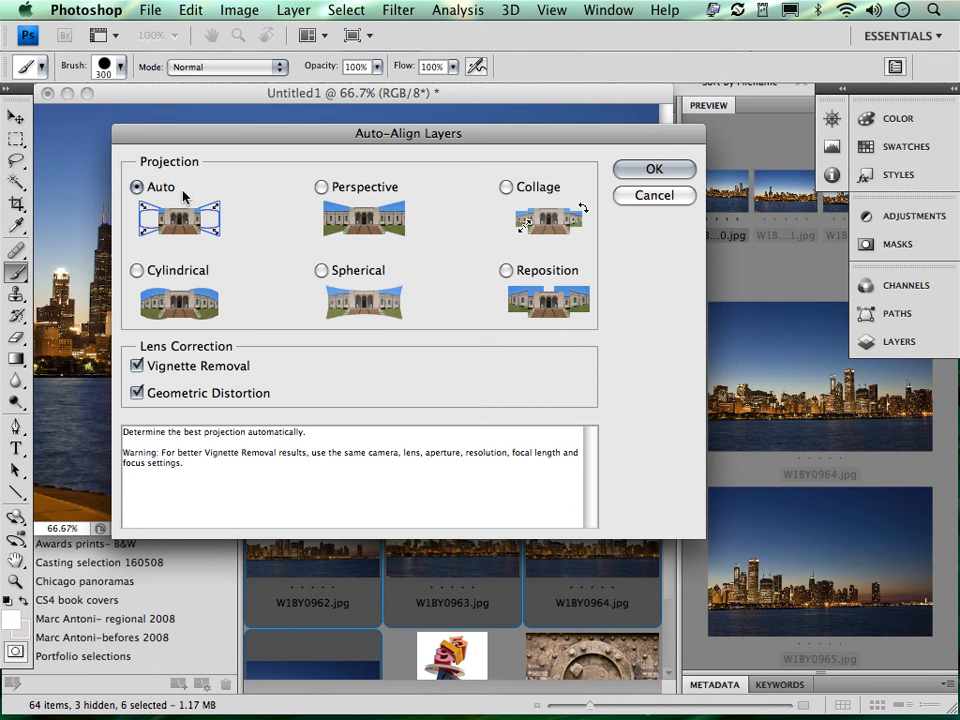
click(626, 172)
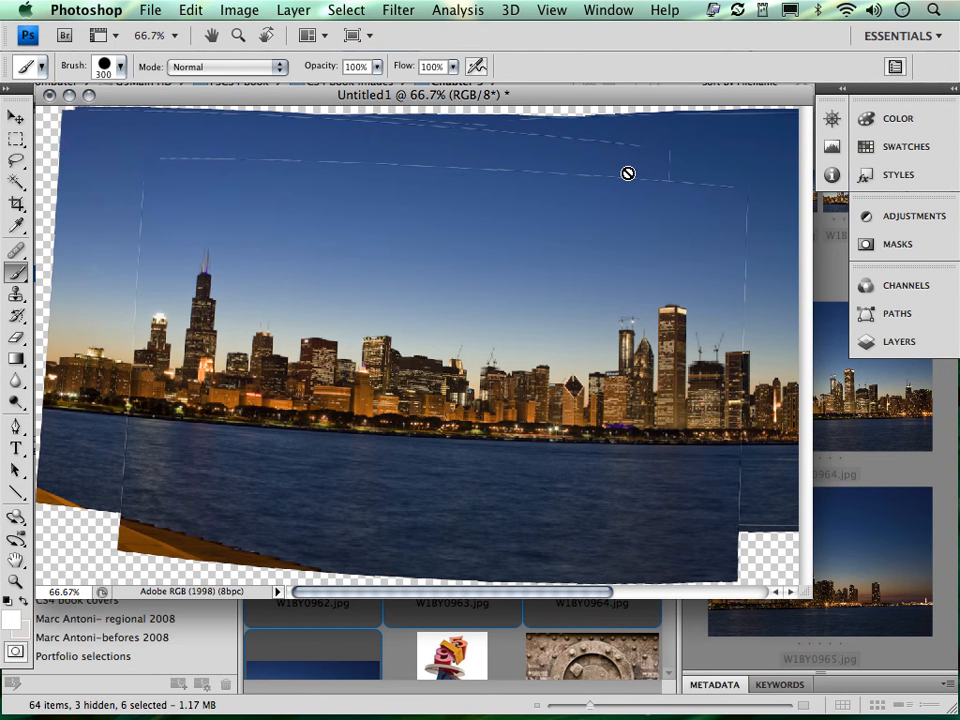
Show the rulers to check the horizon against a temporary horizontal guide, and undo the Auto-projection alignment.
key(super+minus)
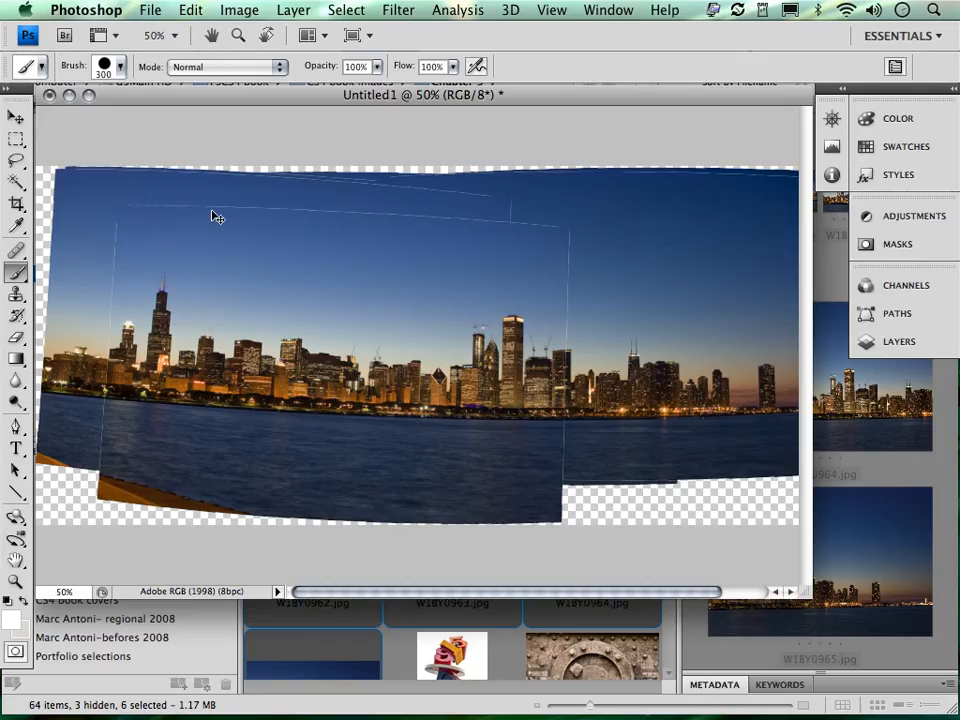
key(super+r)
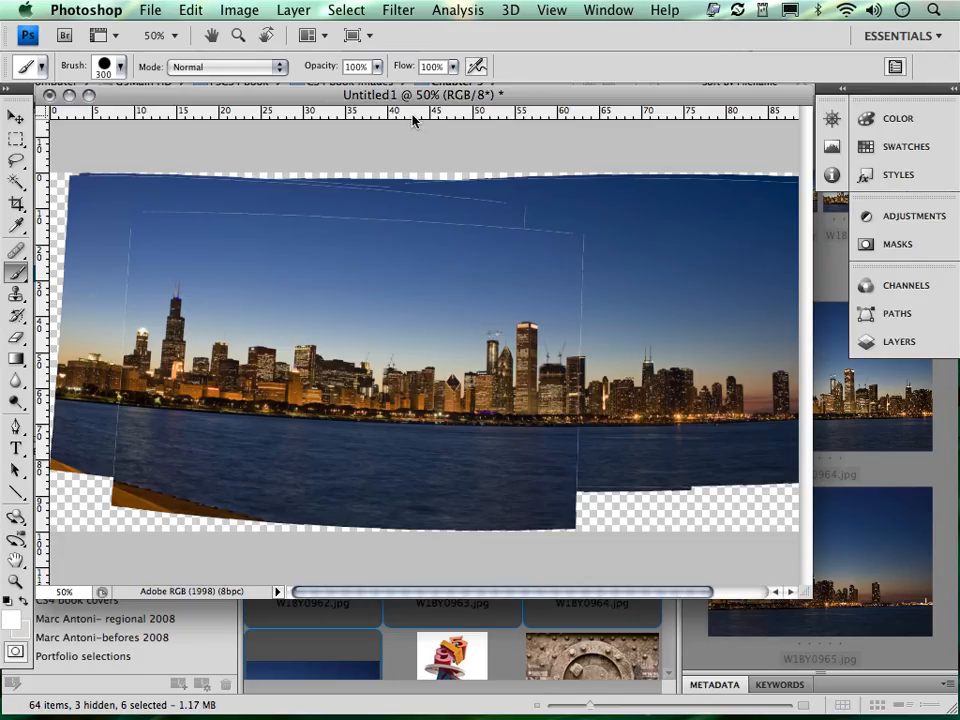
drag(414, 116, 431, 425)
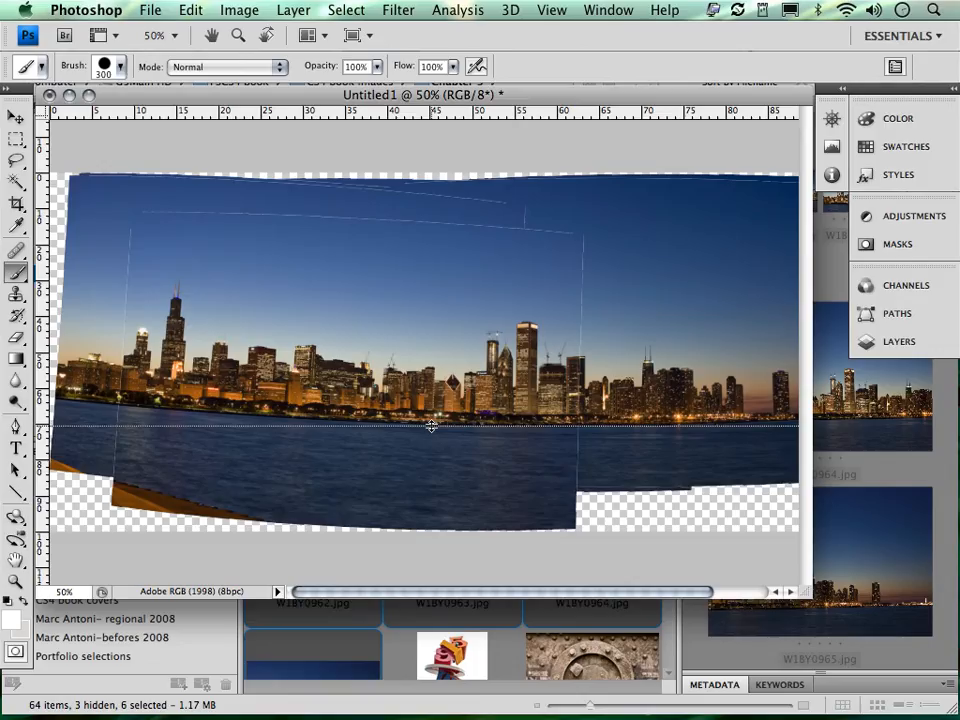
drag(431, 425, 397, 116)
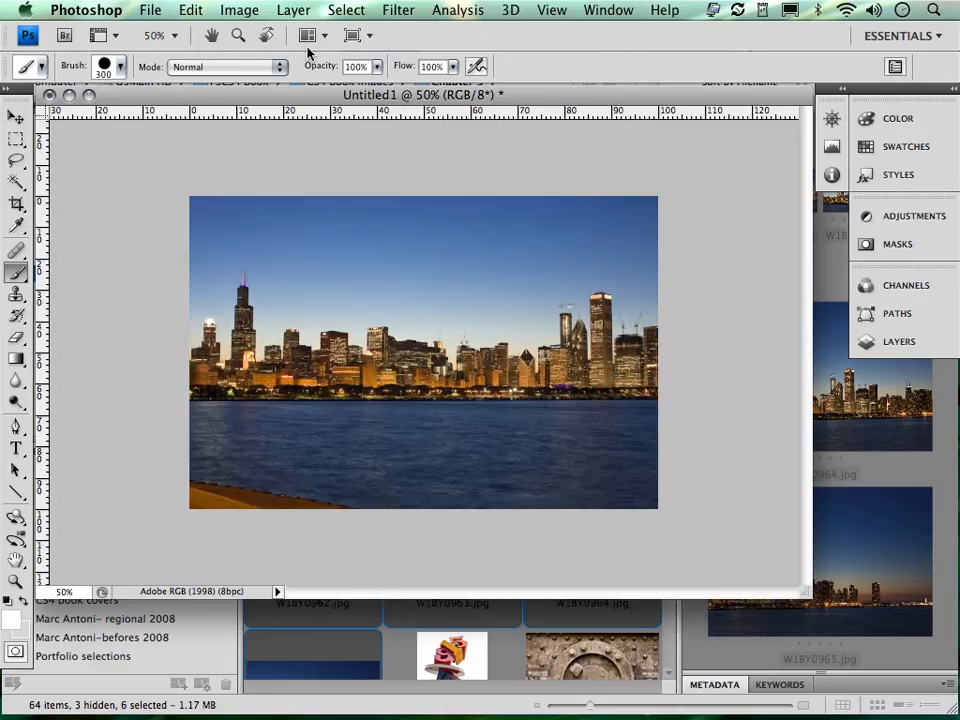
Auto-align the six skyline layers with Perspective projection, Vignette Removal and Geometric Distortion correction.
click(189, 10)
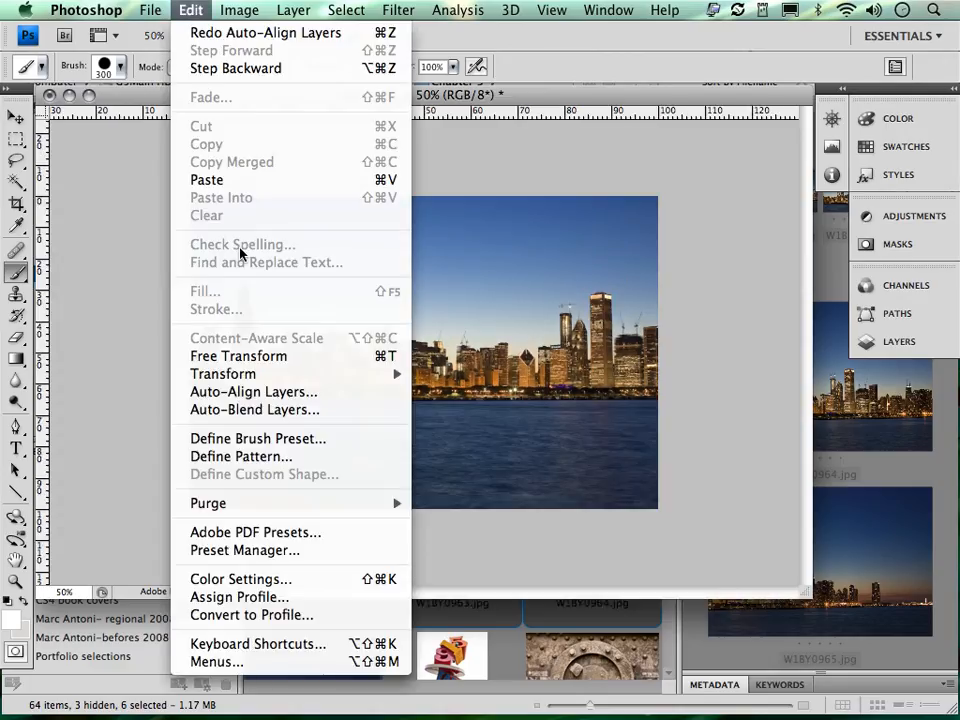
click(253, 393)
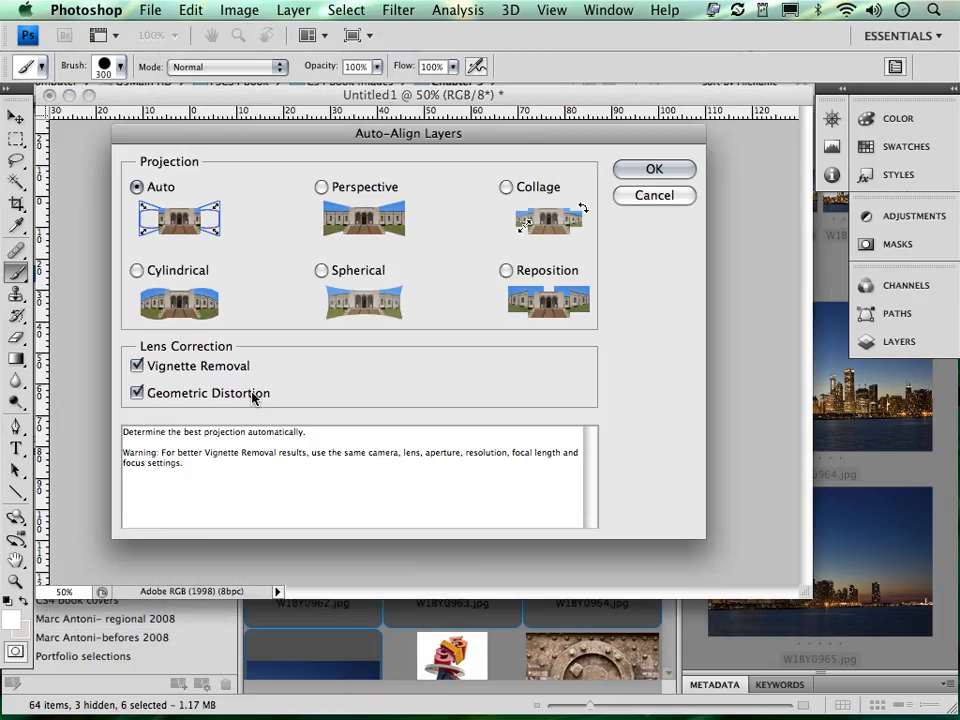
click(322, 189)
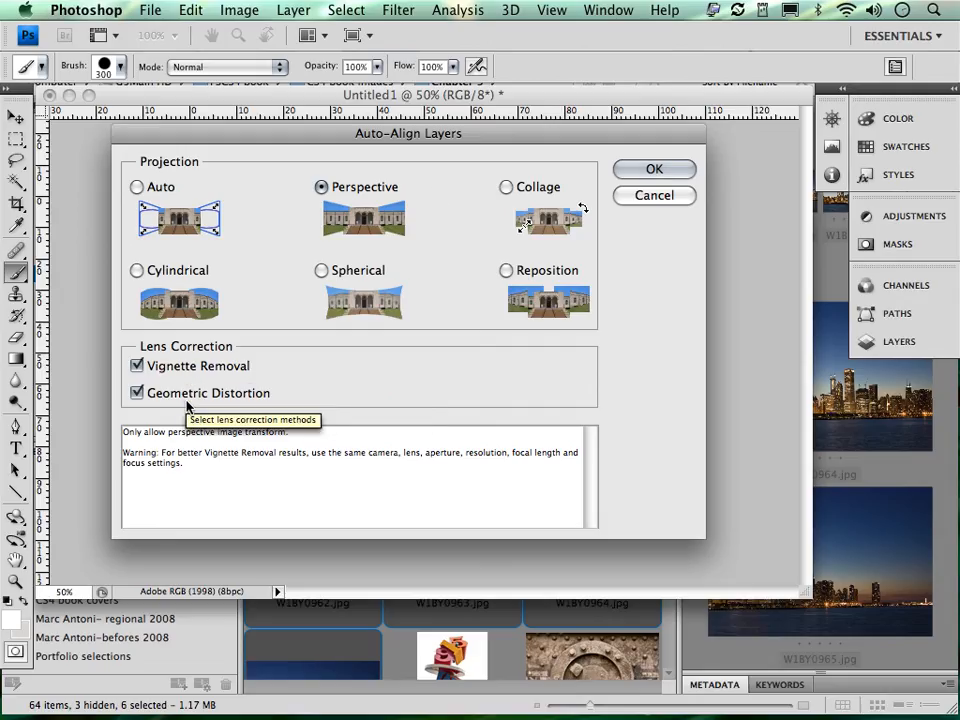
click(628, 176)
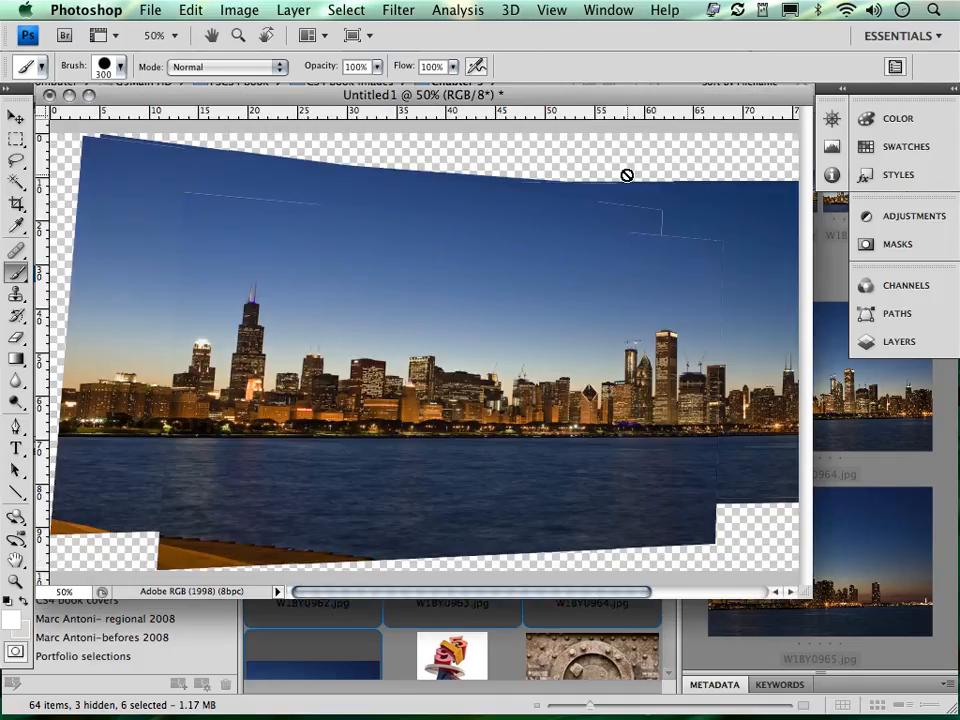
key(super+minus)
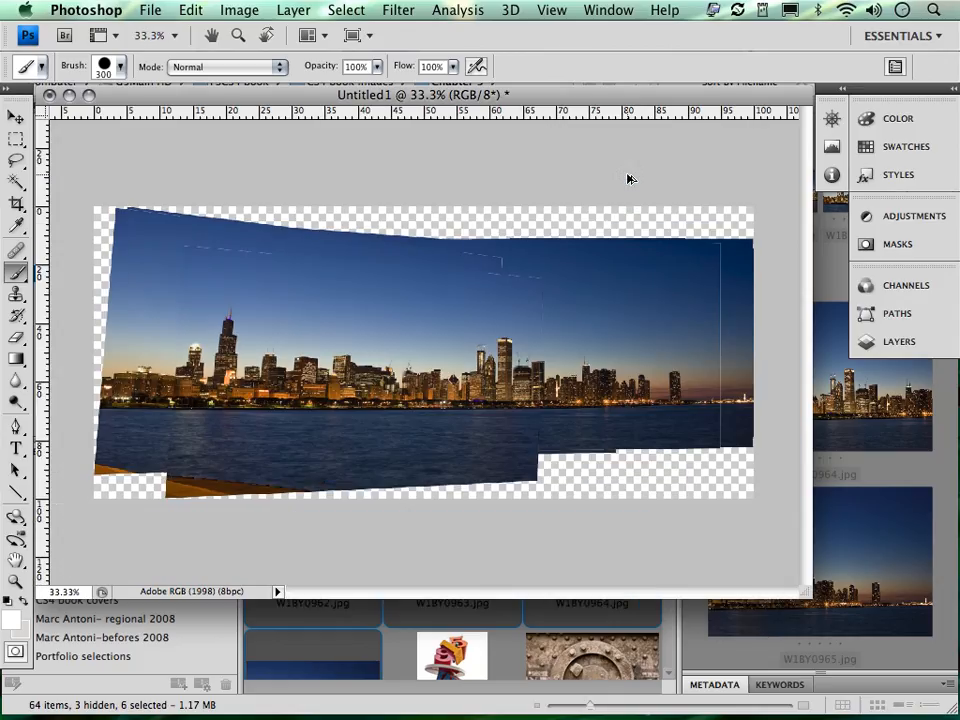
Check the waterline against a temporary horizontal guide and undo the Perspective alignment.
drag(426, 108, 420, 410)
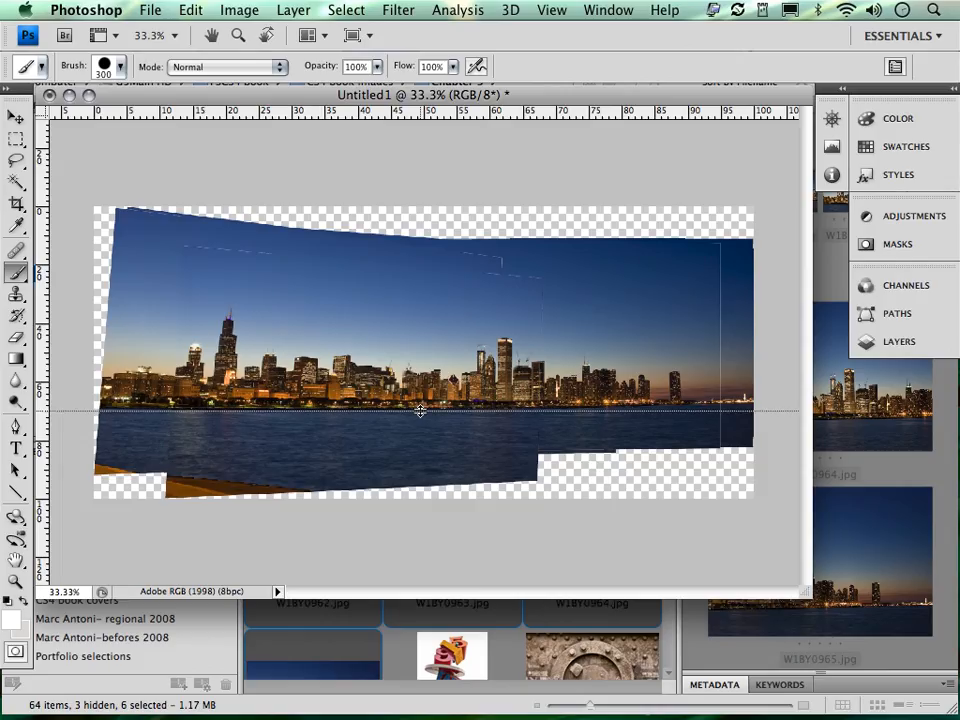
drag(420, 410, 370, 108)
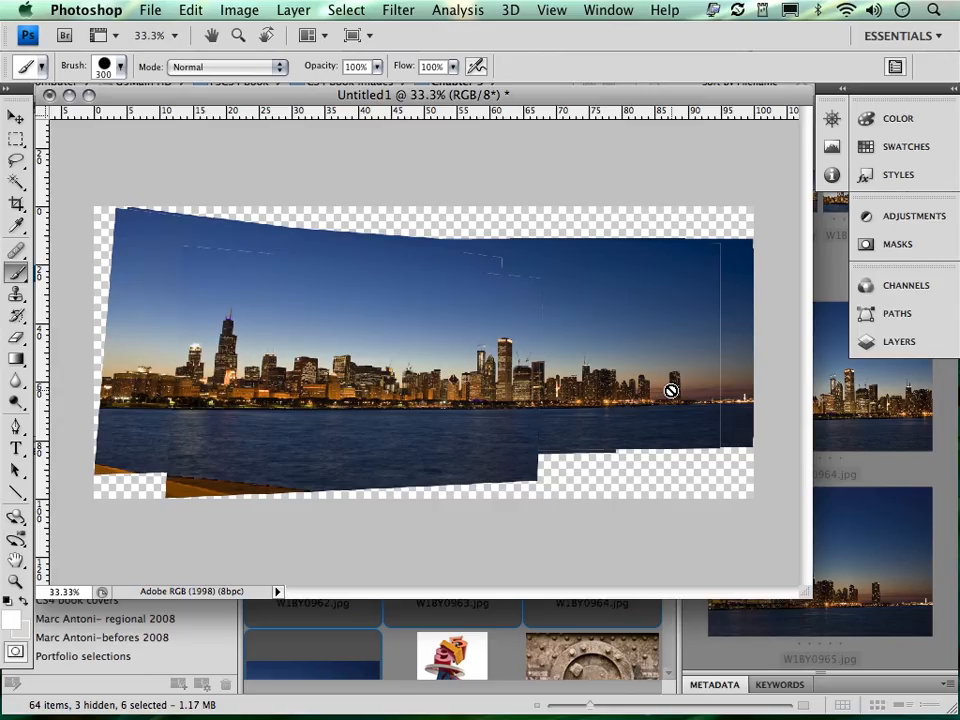
key(super+z)
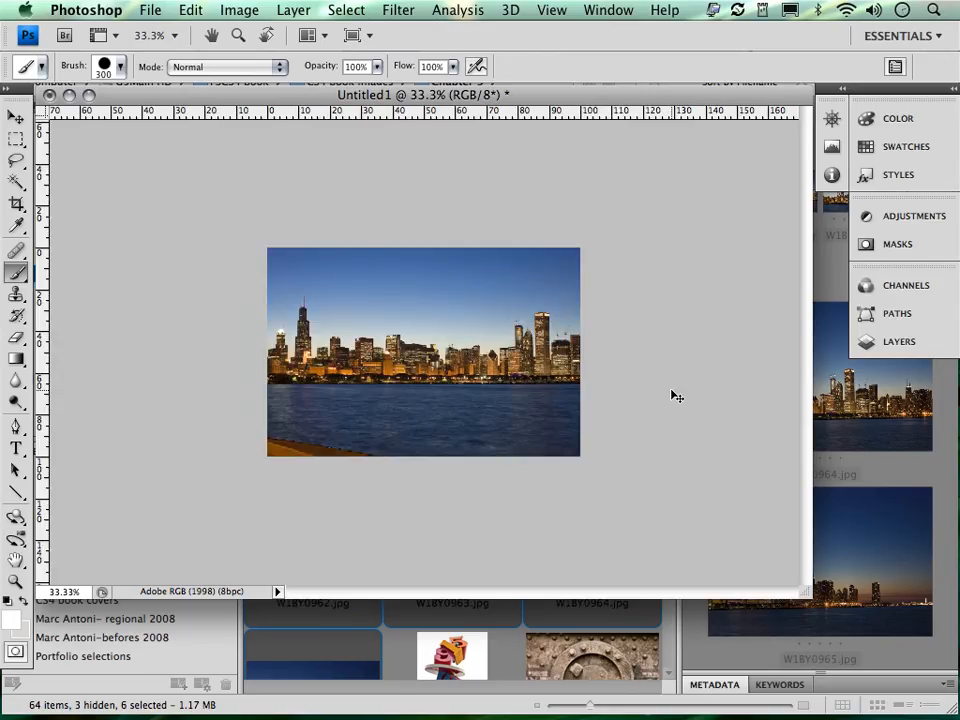
Auto-align the six skyline layers with Cylindrical projection, keeping Vignette Removal and Geometric Distortion correction on.
click(190, 10)
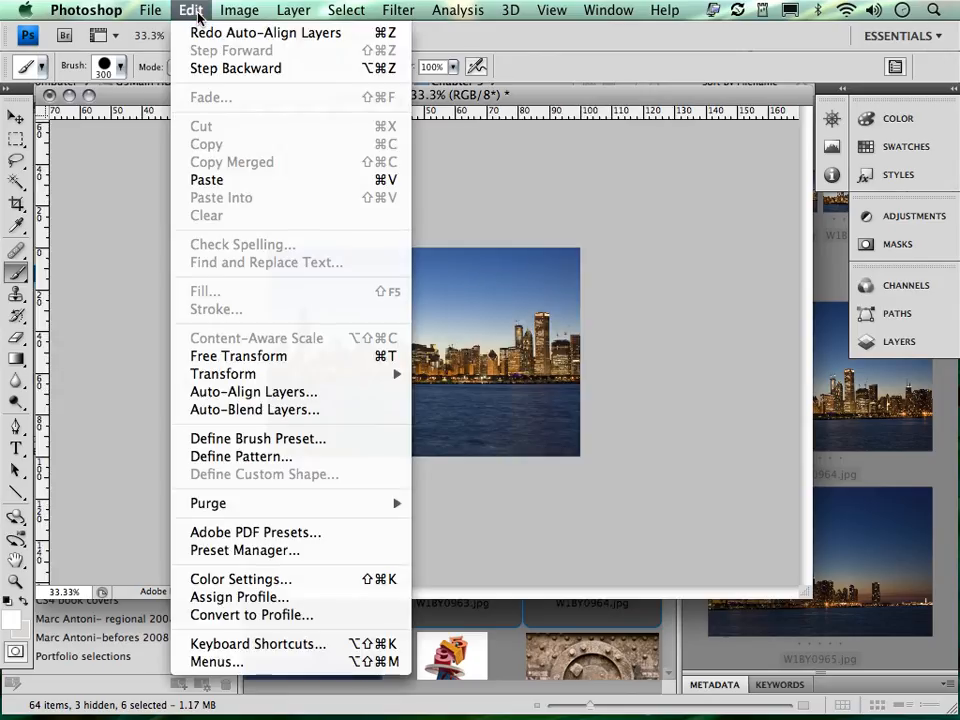
click(251, 392)
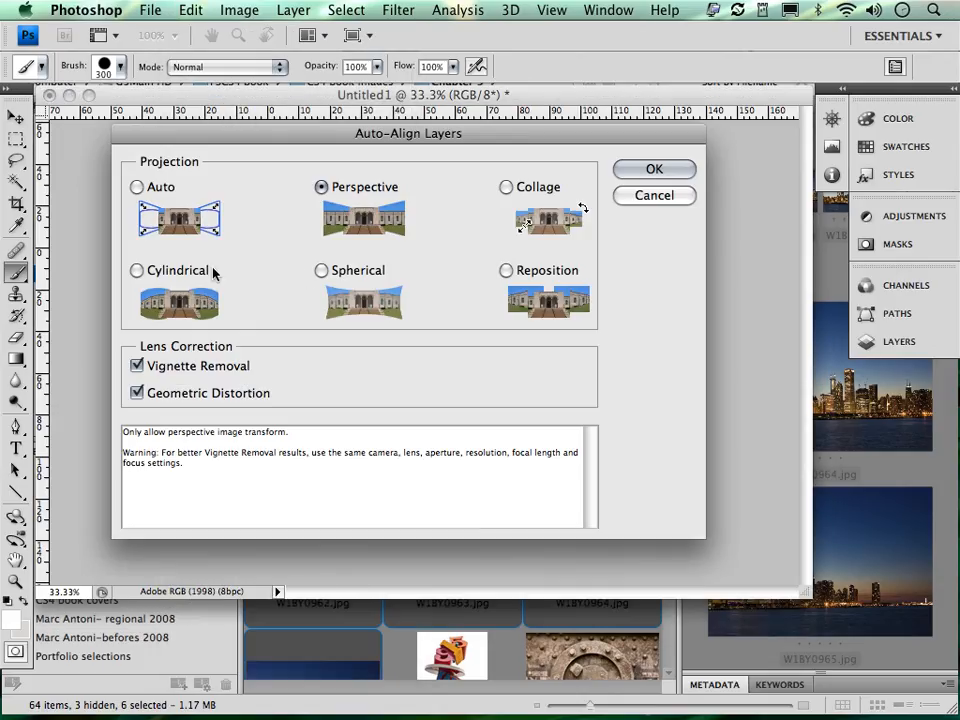
click(140, 273)
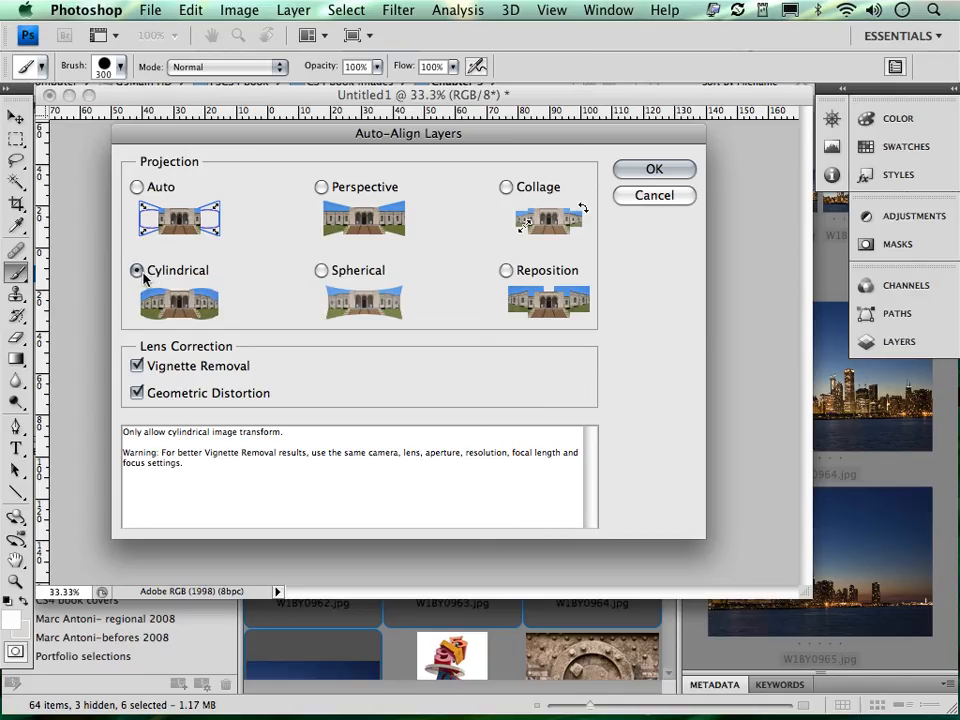
click(630, 172)
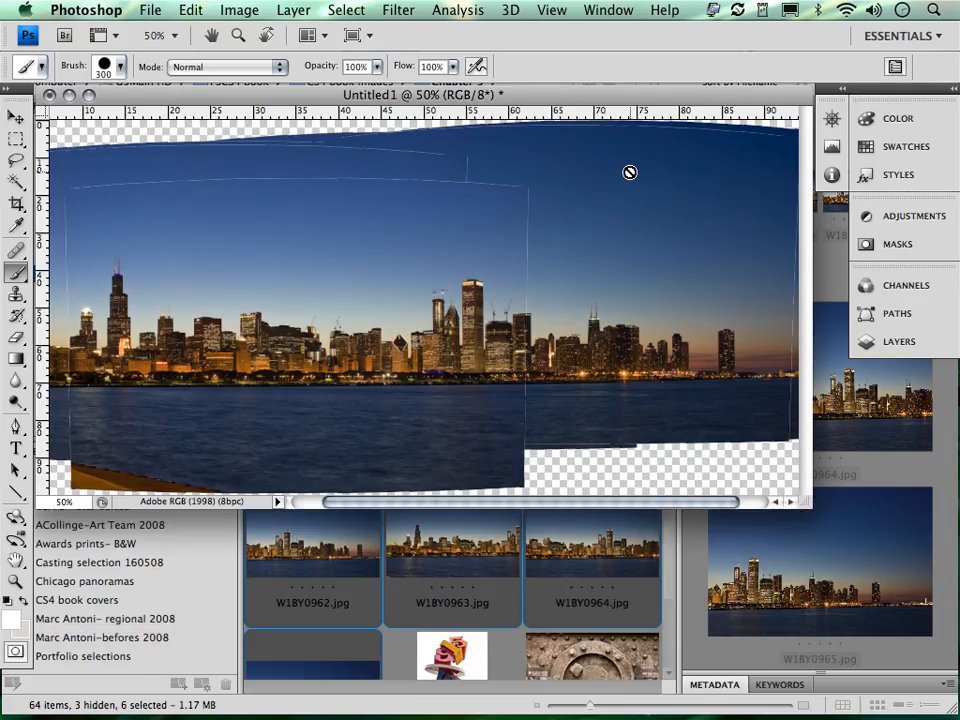
drag(330, 110, 288, 103)
key(super+minus)
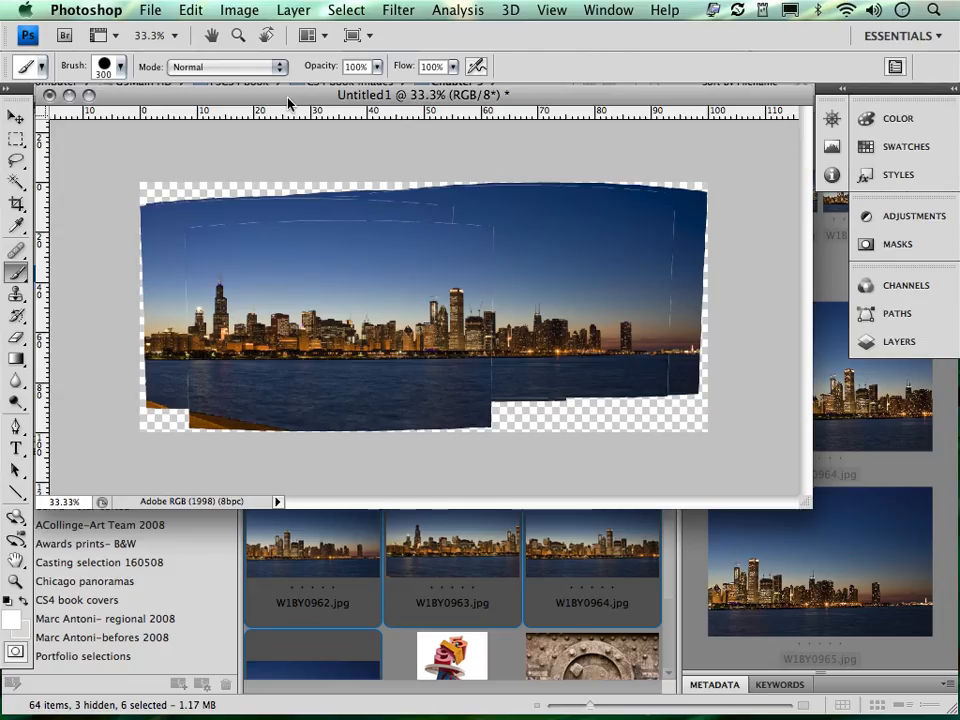
key(super+equal)
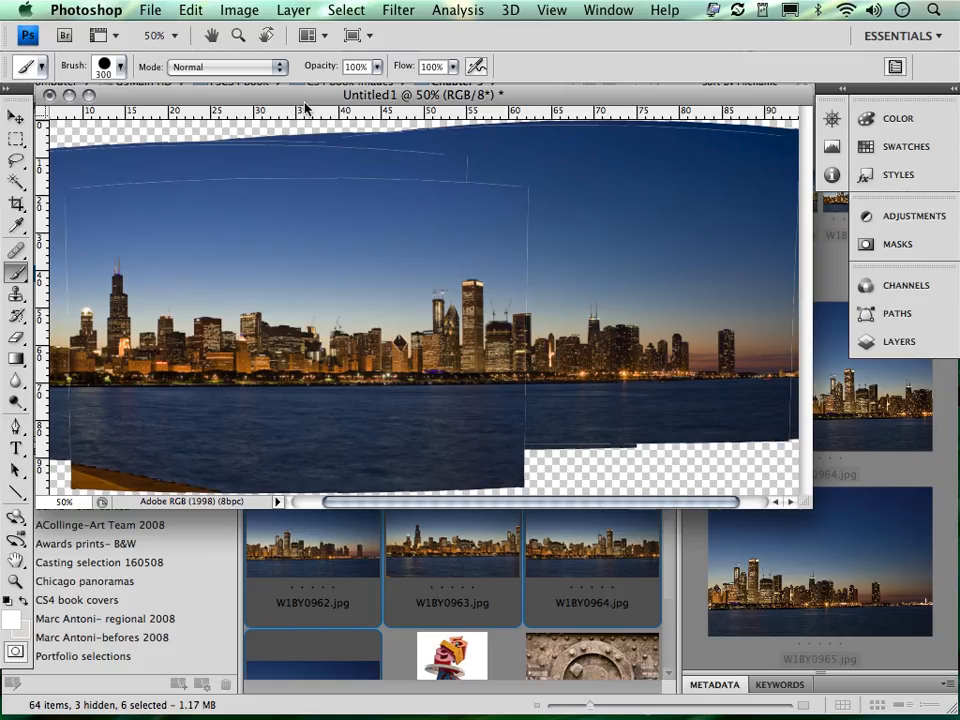
Auto-blend the six aligned skyline layers with the Panorama method and Seamless Tones and Colors.
click(903, 342)
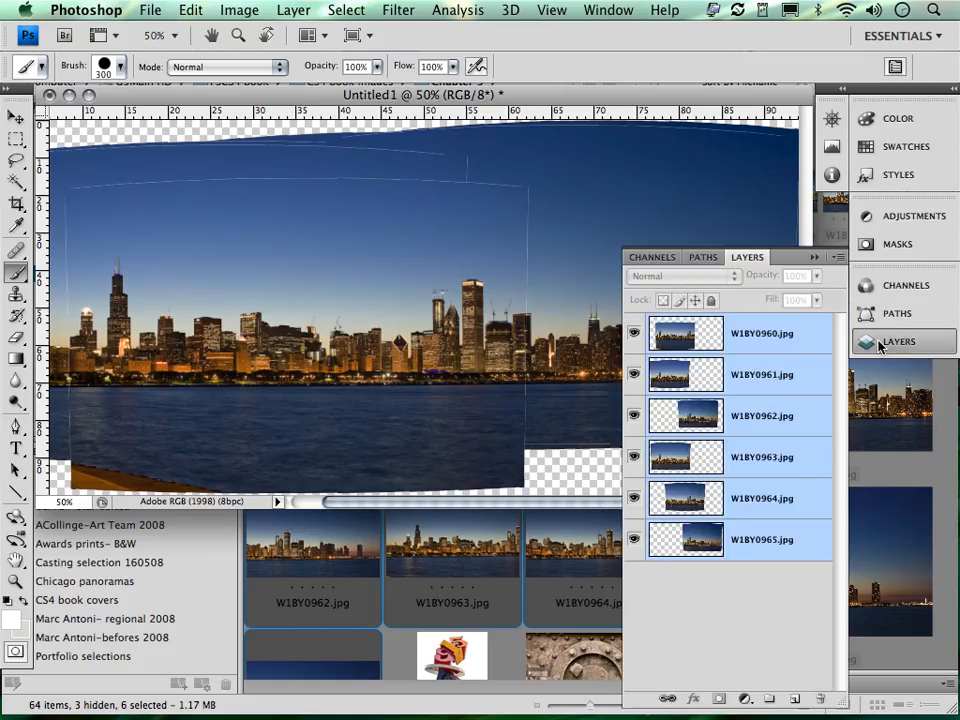
click(192, 11)
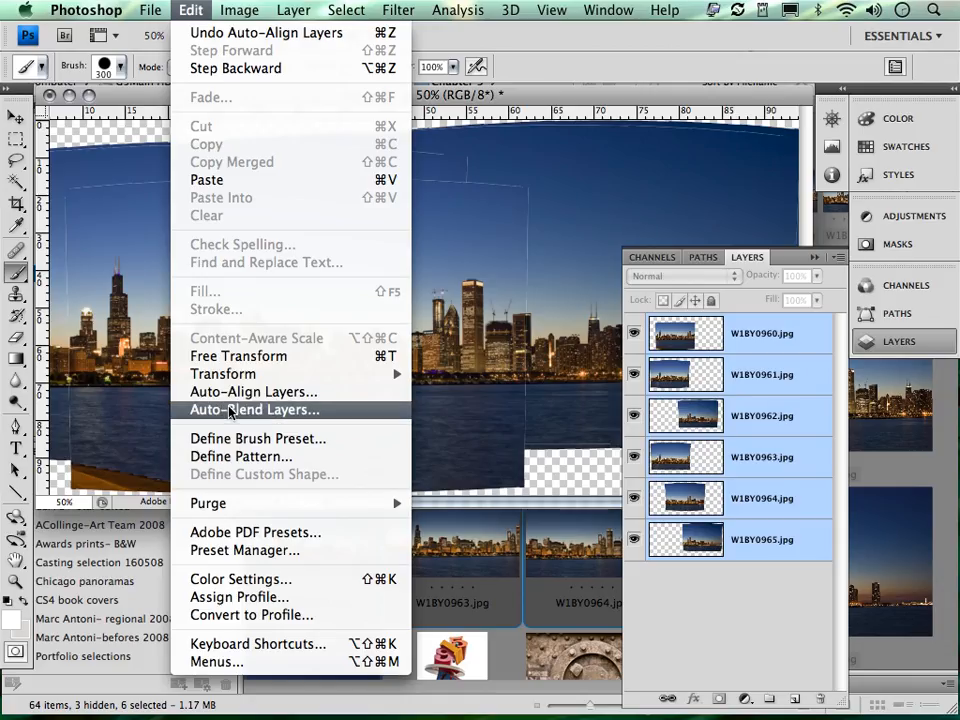
click(208, 409)
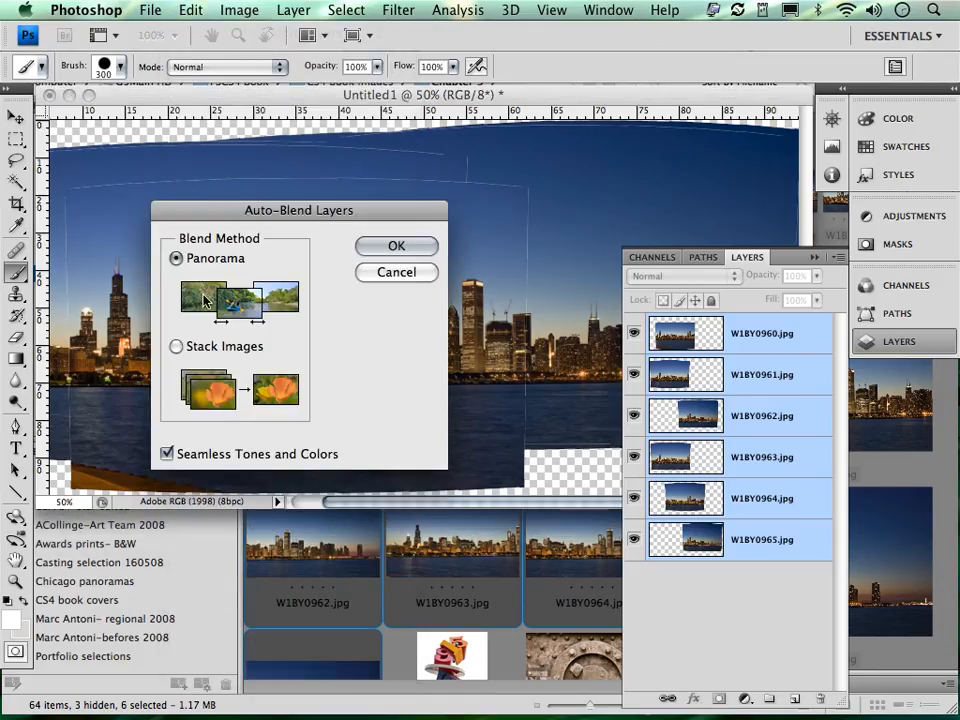
click(395, 248)
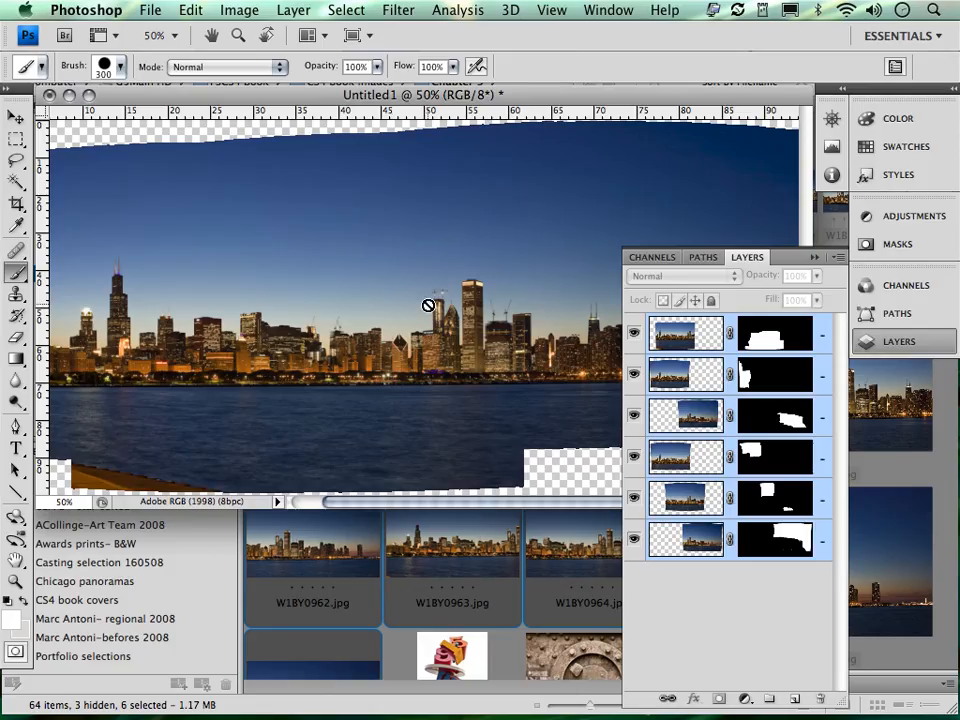
click(815, 258)
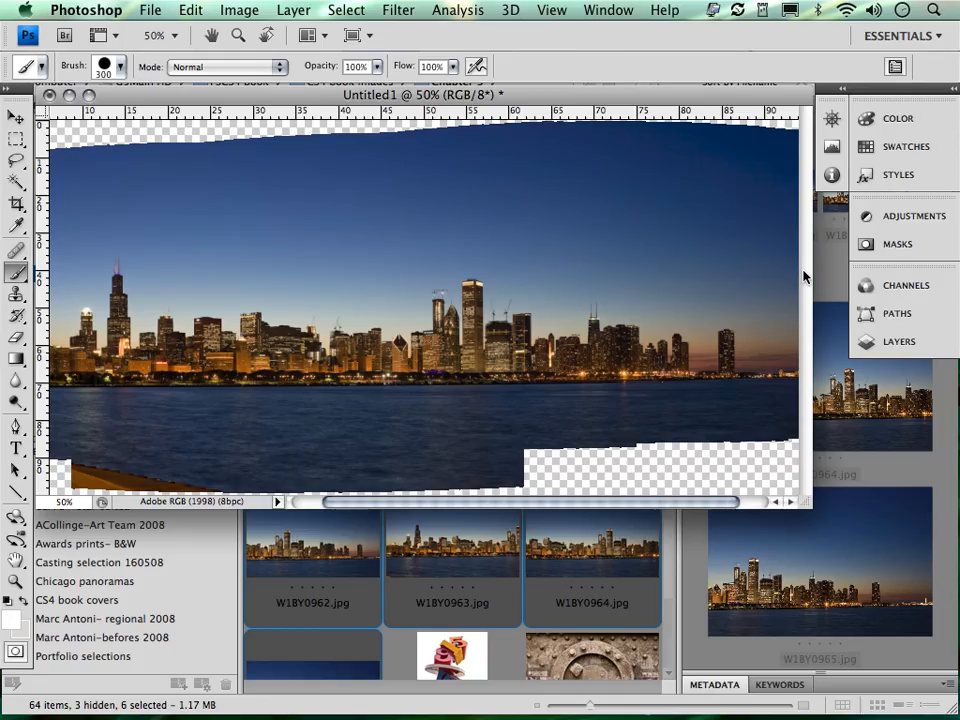
Crop the blended skyline panorama to a rectangle that excludes the uneven transparent edges and the shoreline corner.
key(super+minus)
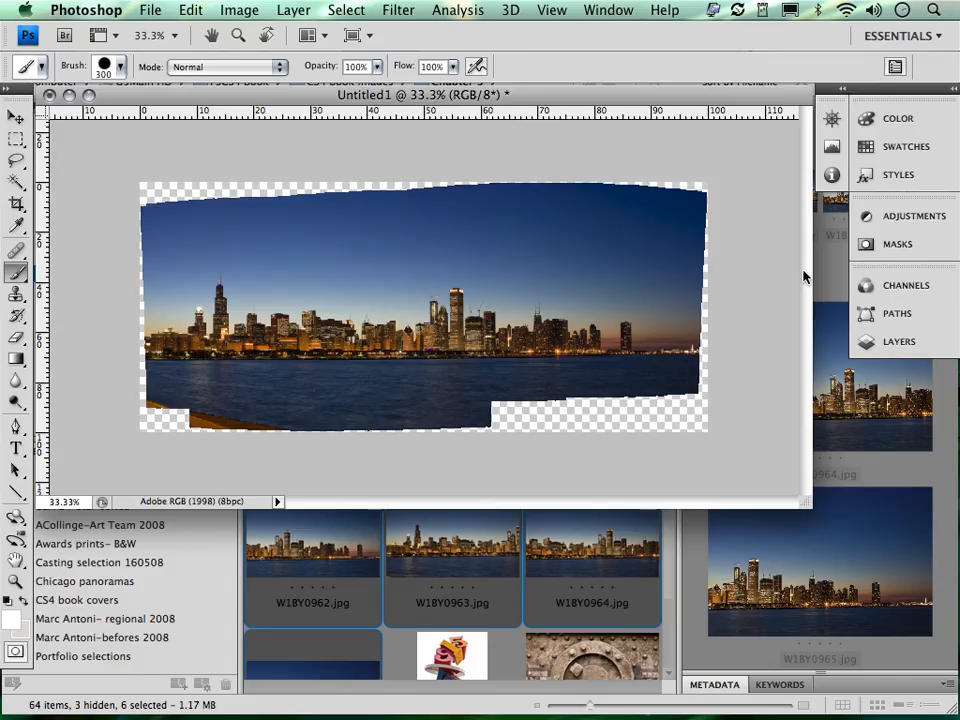
key(c)
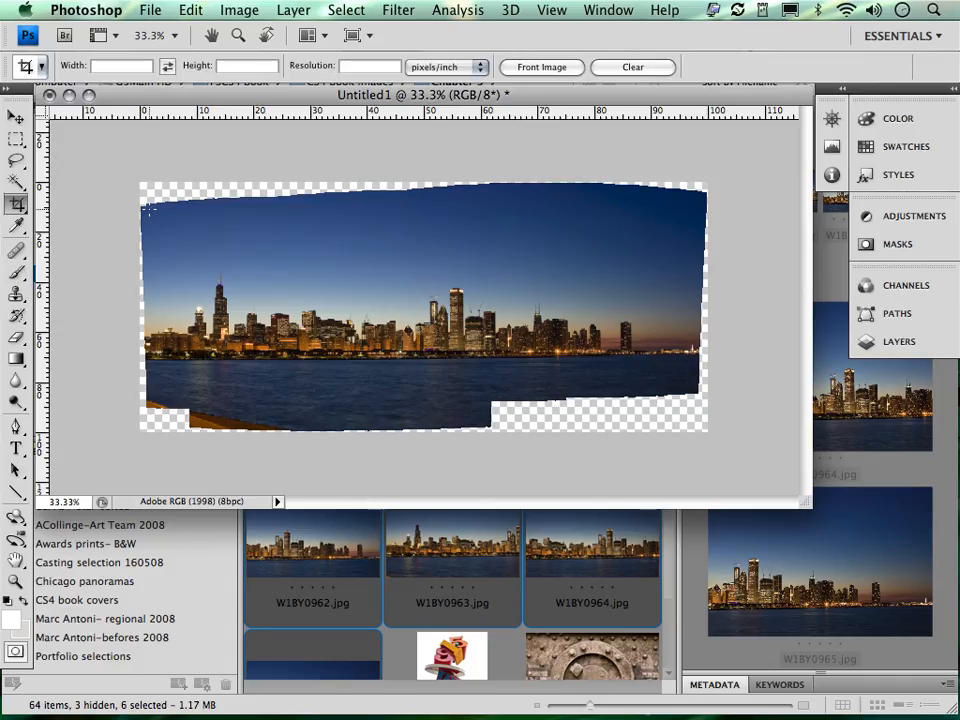
drag(148, 208, 697, 393)
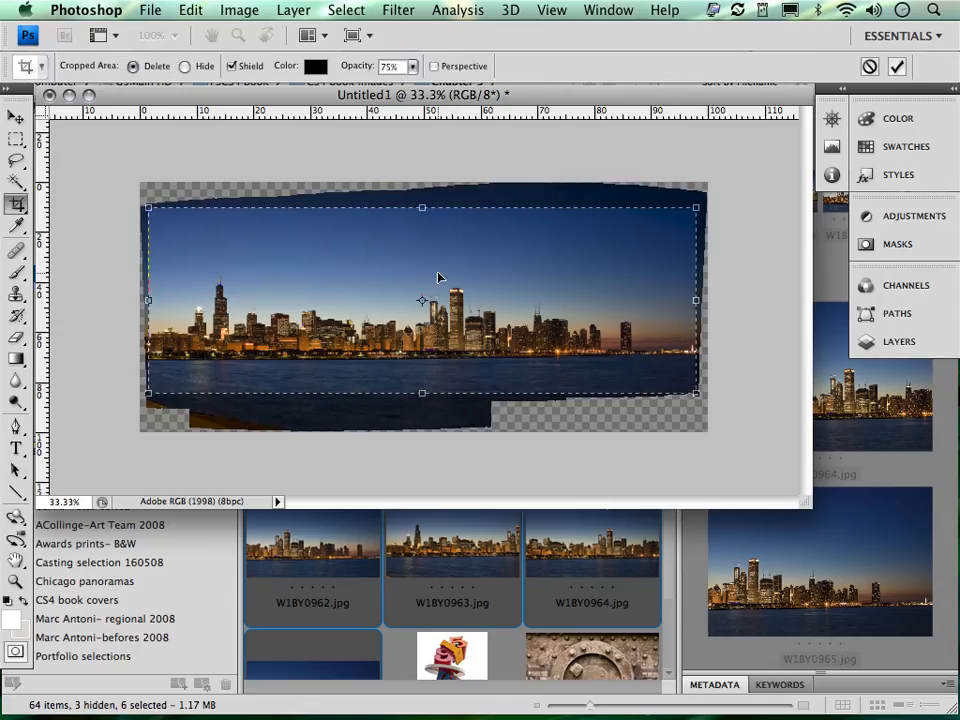
key(Return)
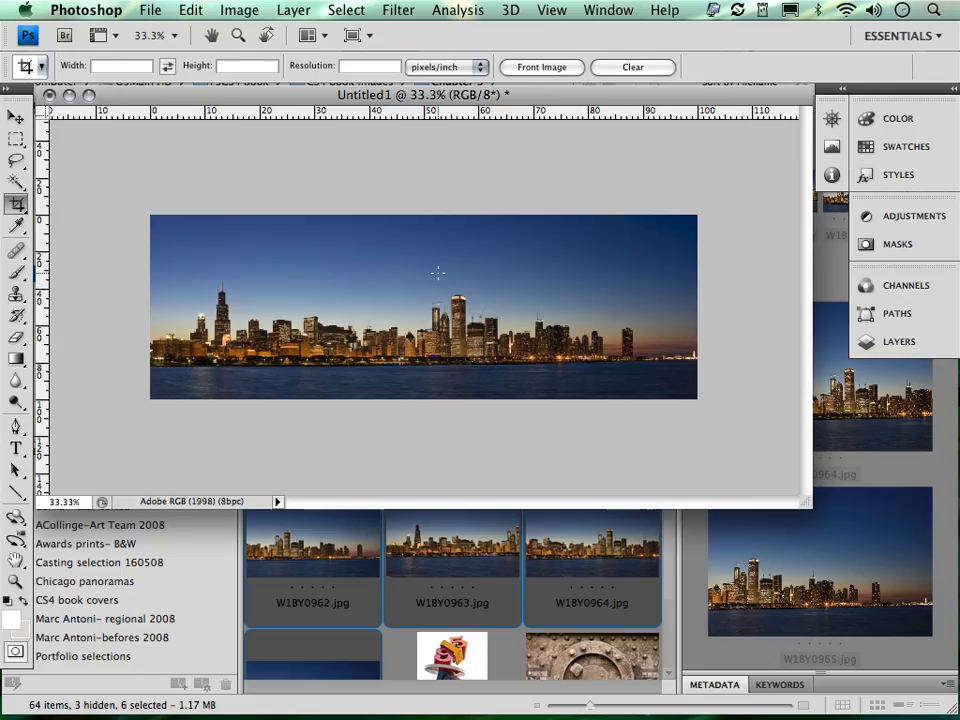
View the cropped skyline panorama enlarged in full-screen mode with all tools and panels hidden.
key(f)
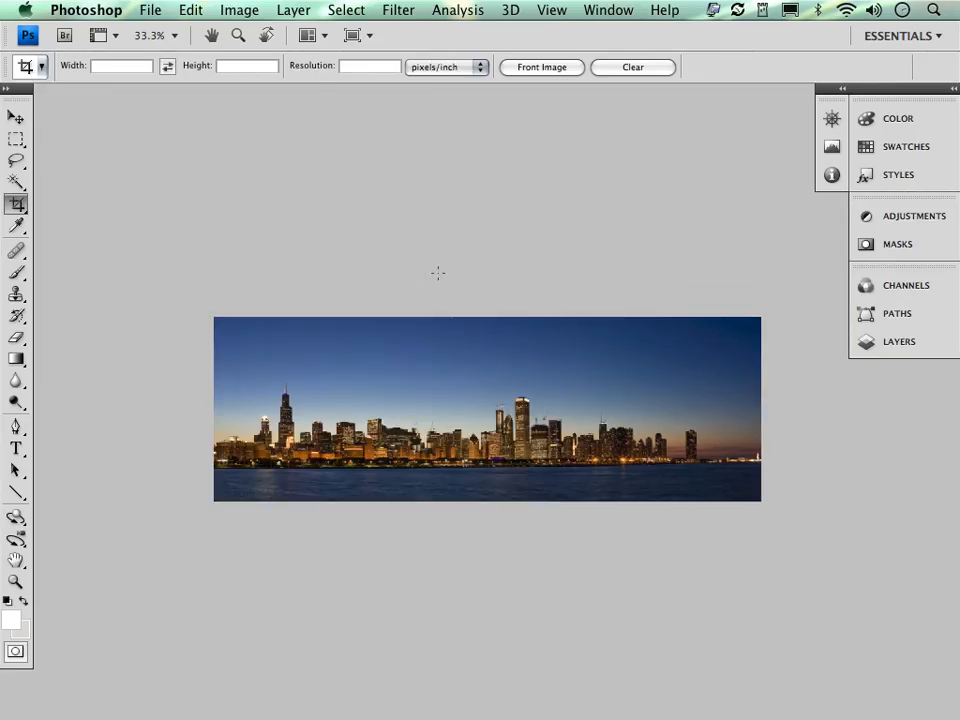
key(Tab)
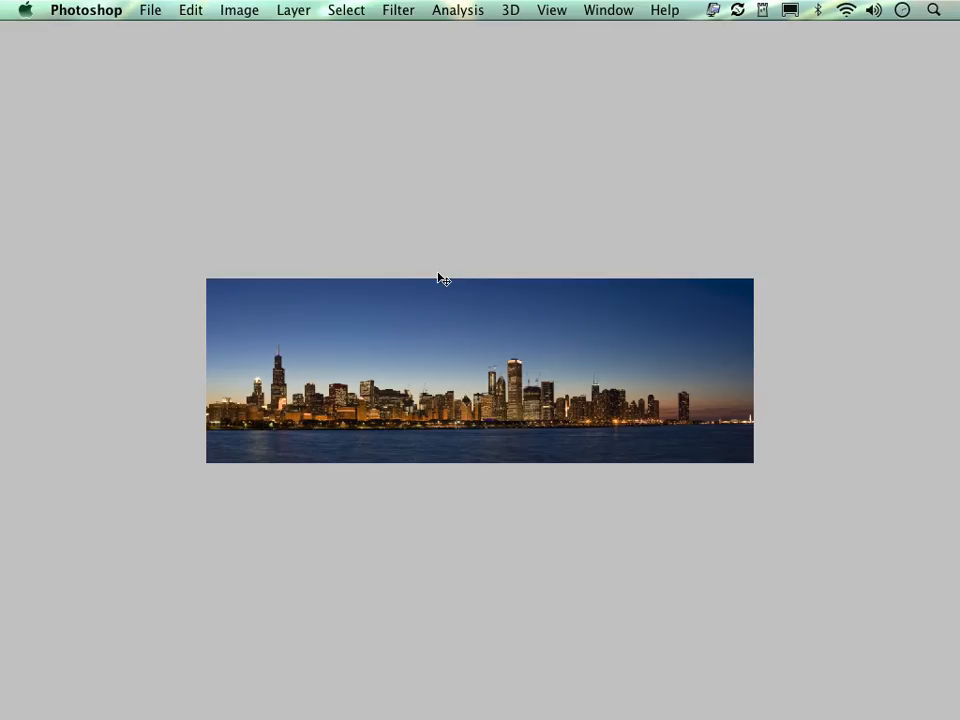
key(super+plus)
key(m)
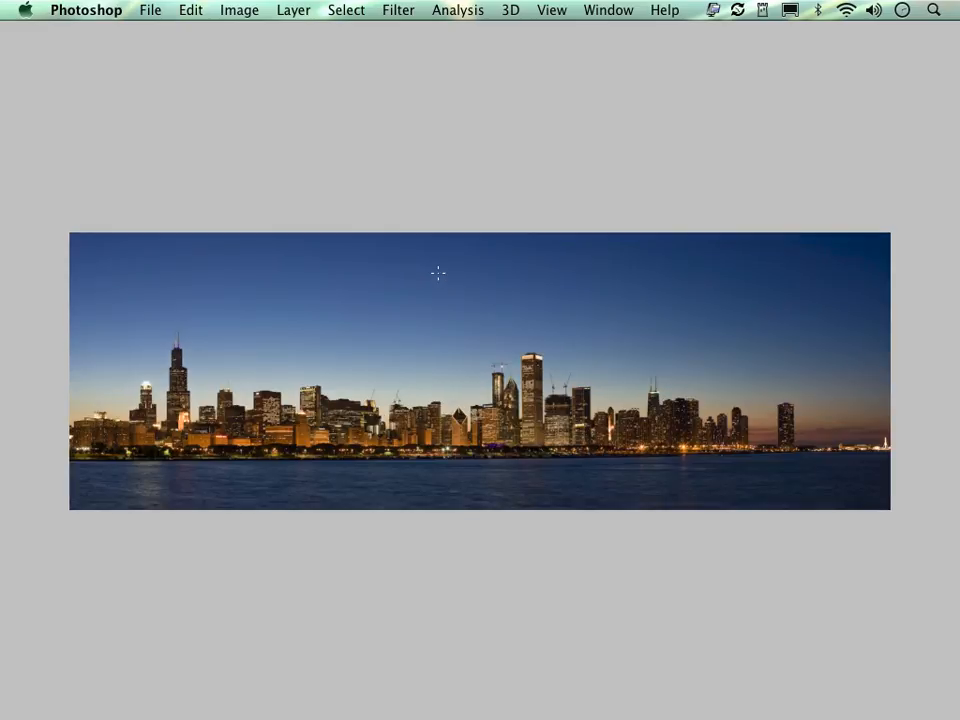